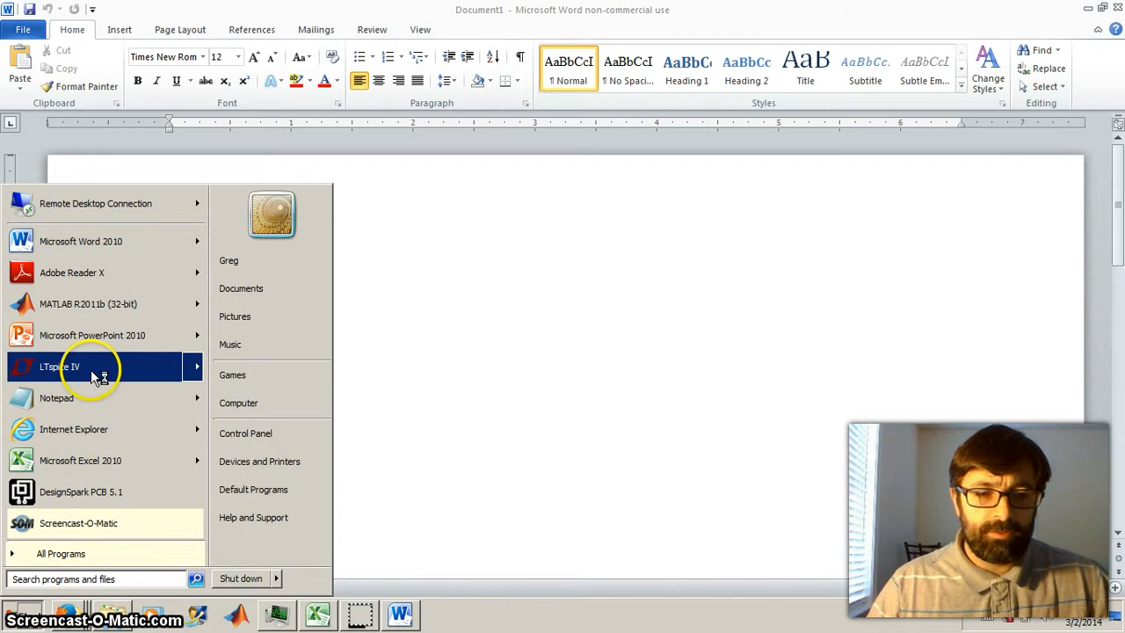
- Launch LTspice IV and create a new blank schematic
click(61, 366)
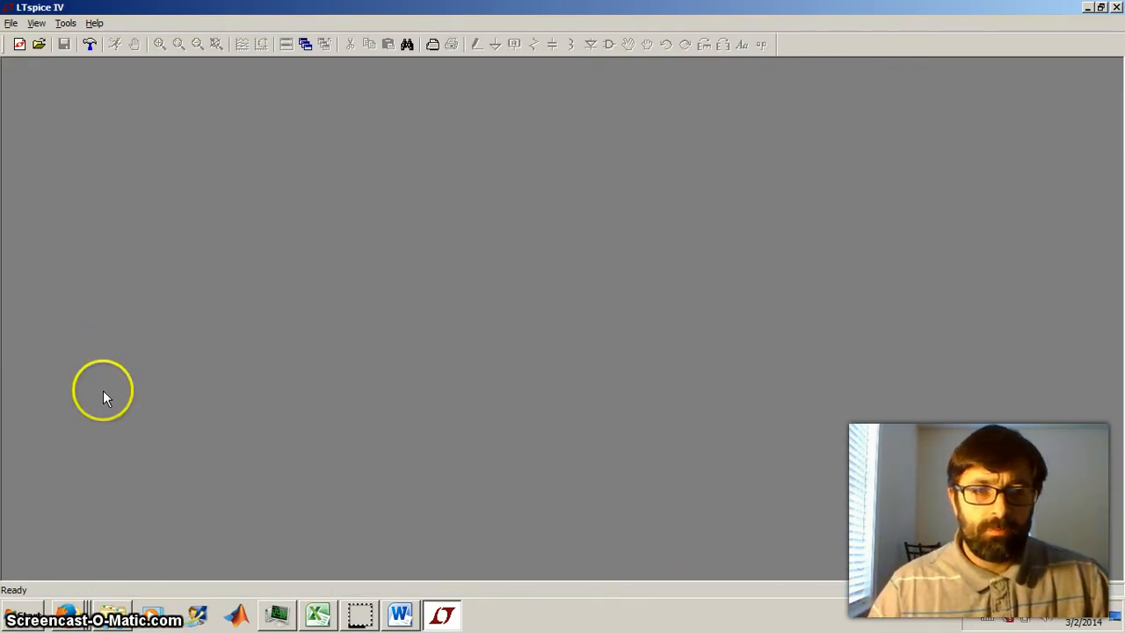
click(20, 45)
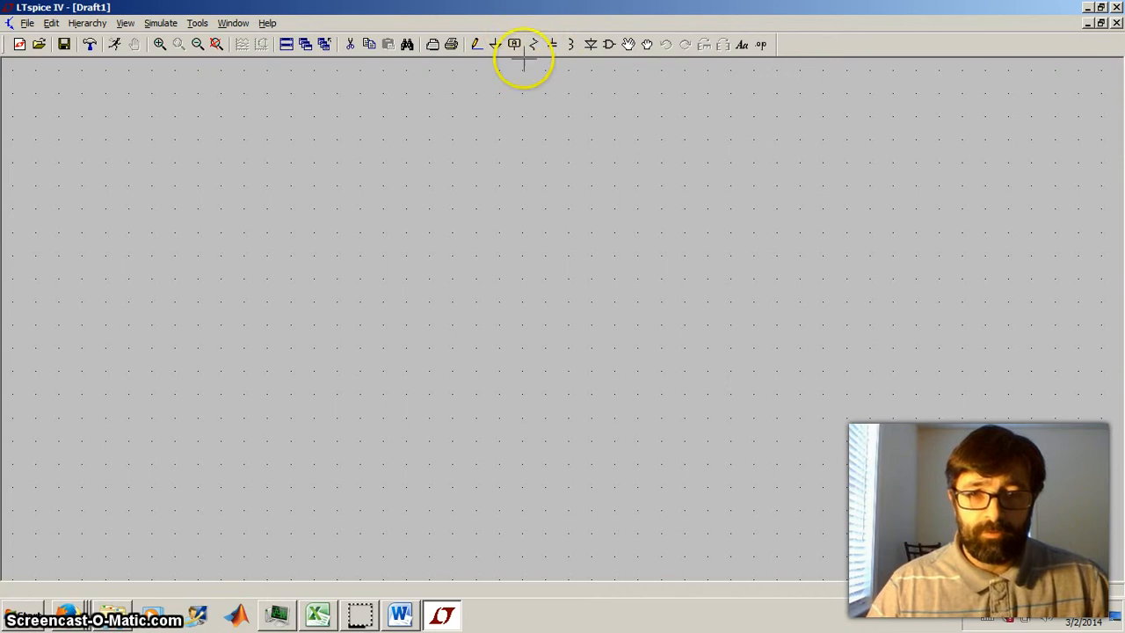
- Browse the component library and examine the npn, pnp, zener and schottky symbols
click(610, 45)
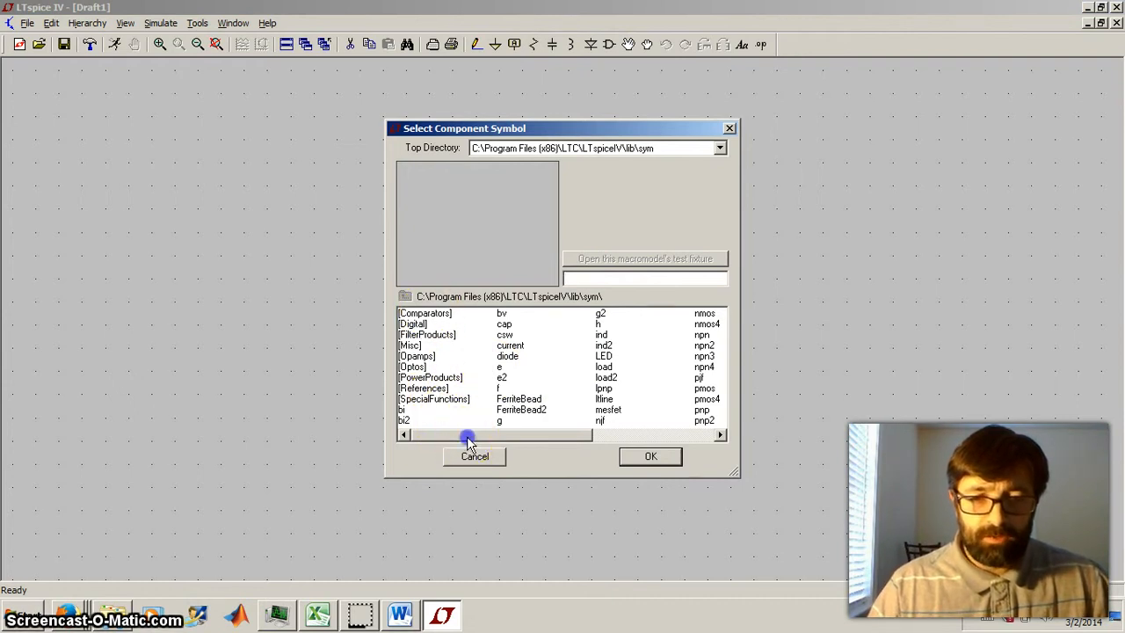
drag(467, 436, 572, 425)
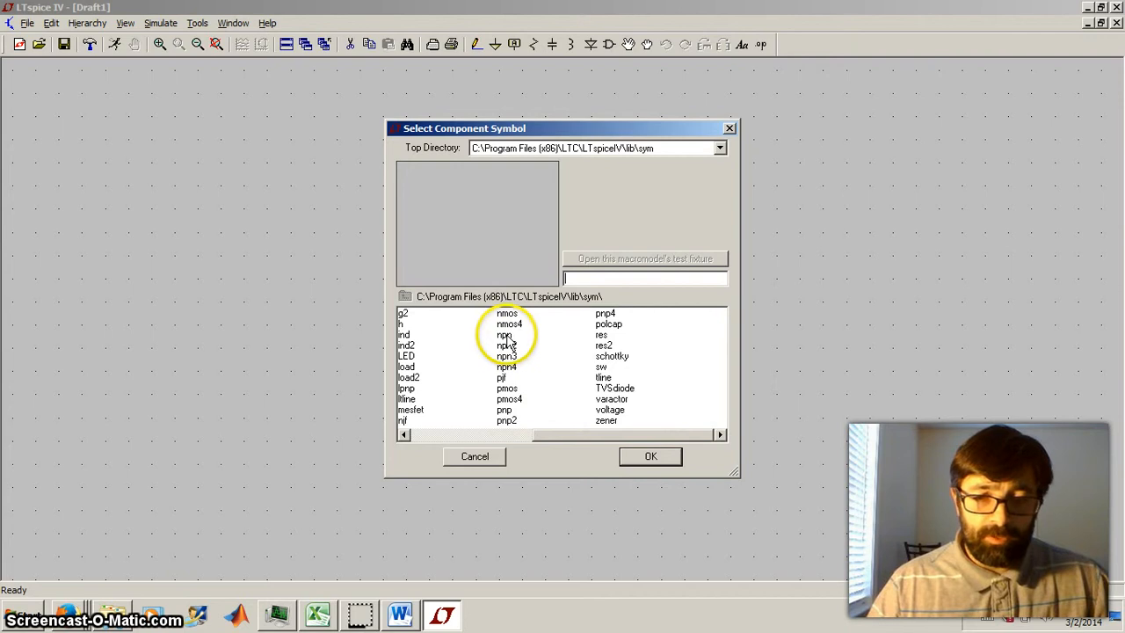
click(506, 335)
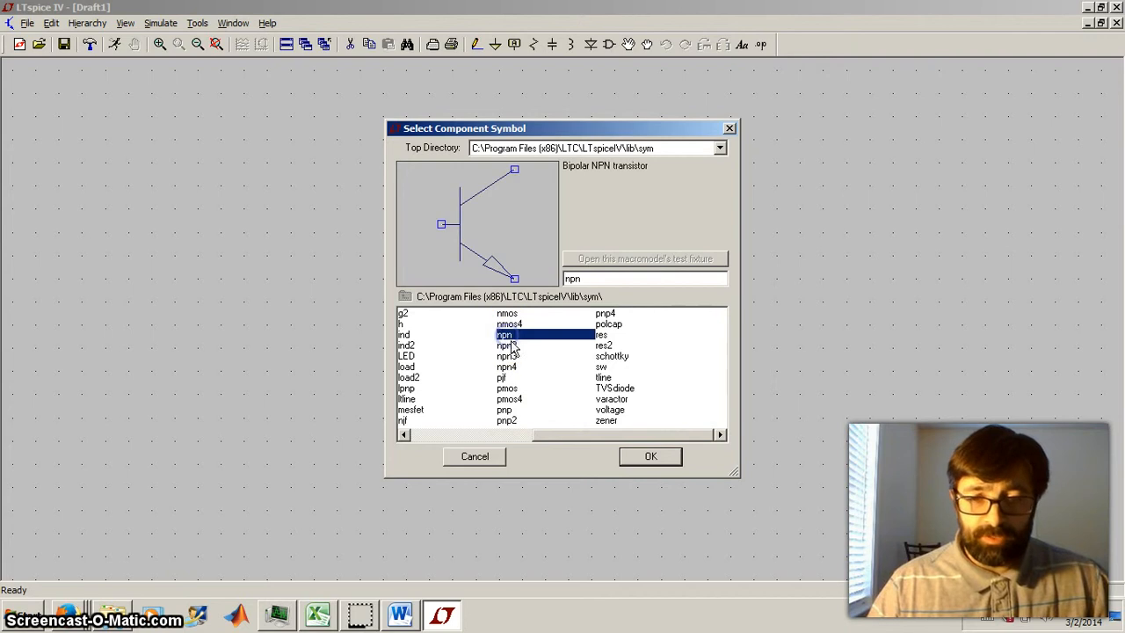
click(506, 410)
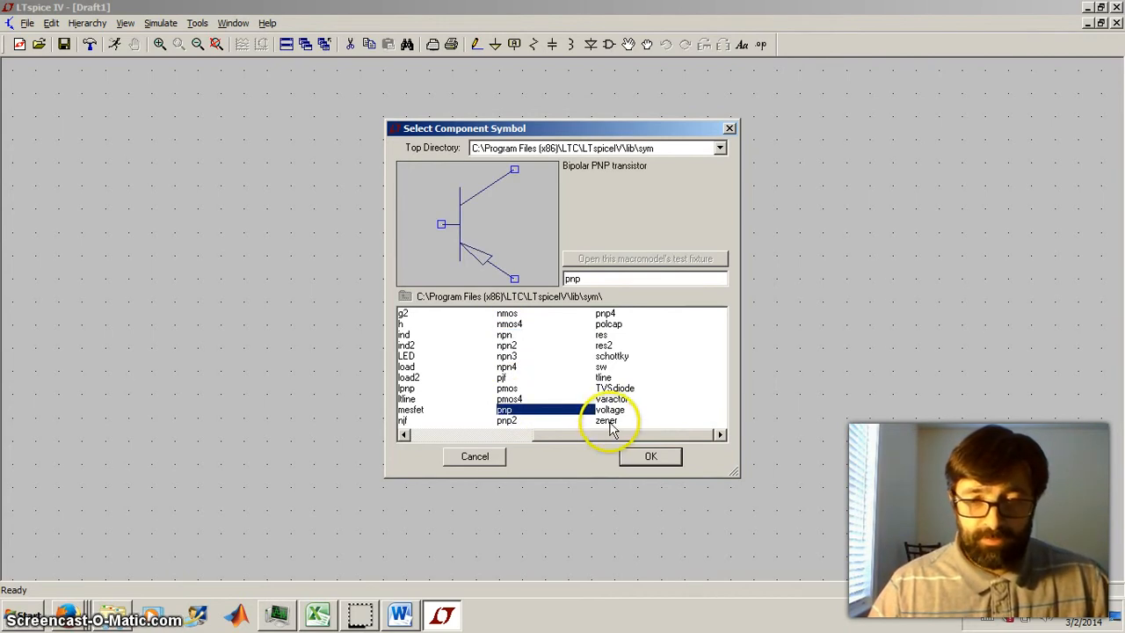
click(607, 421)
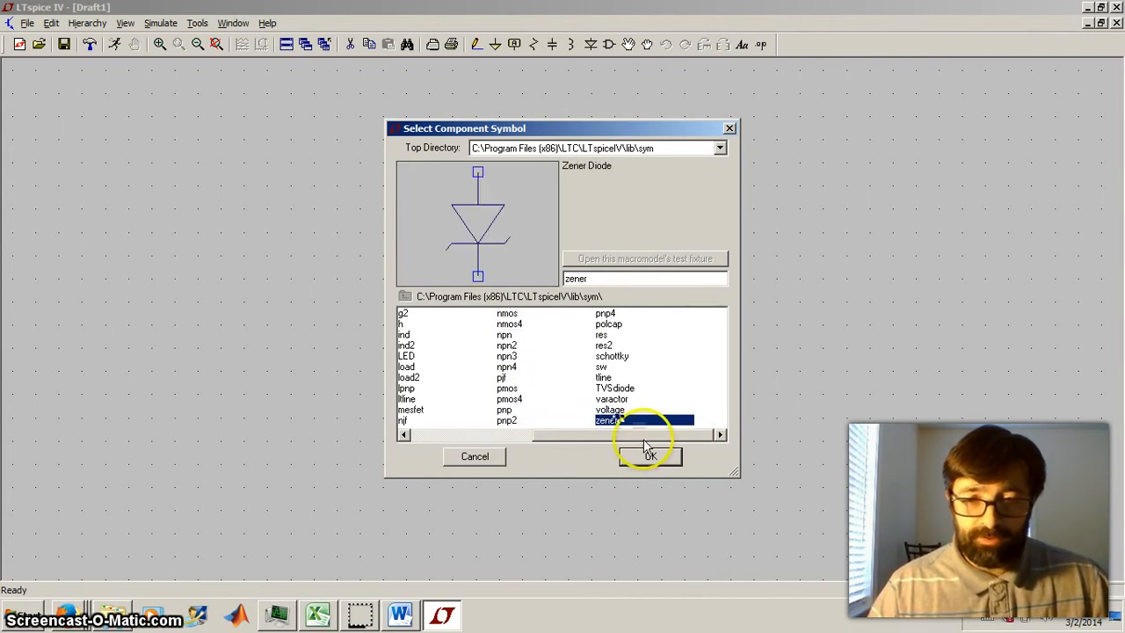
click(621, 356)
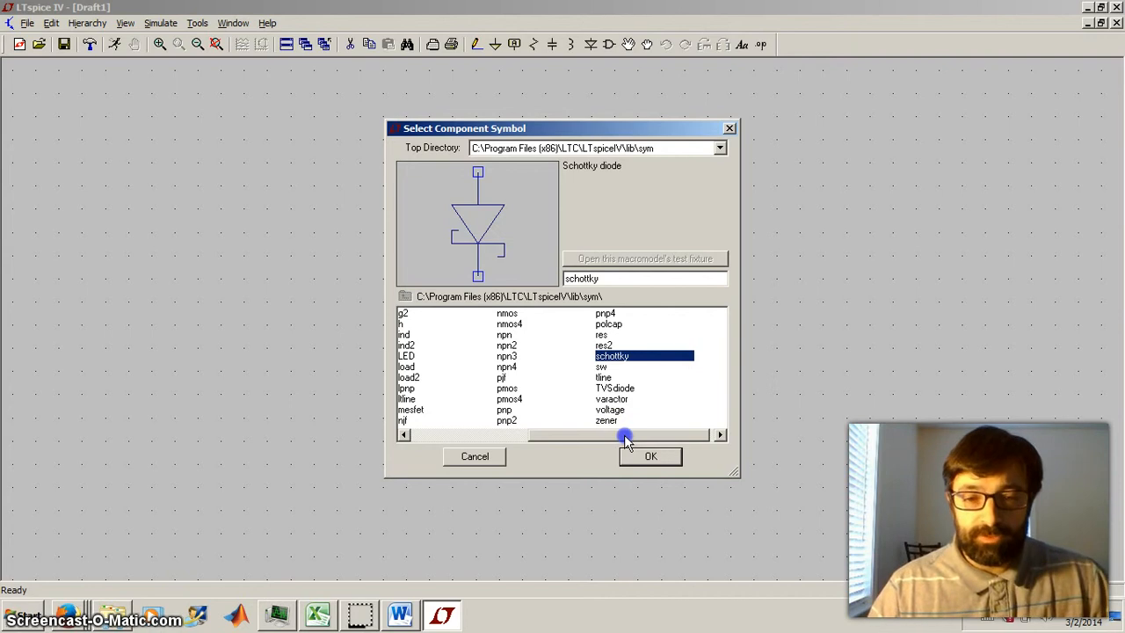
drag(624, 434, 529, 428)
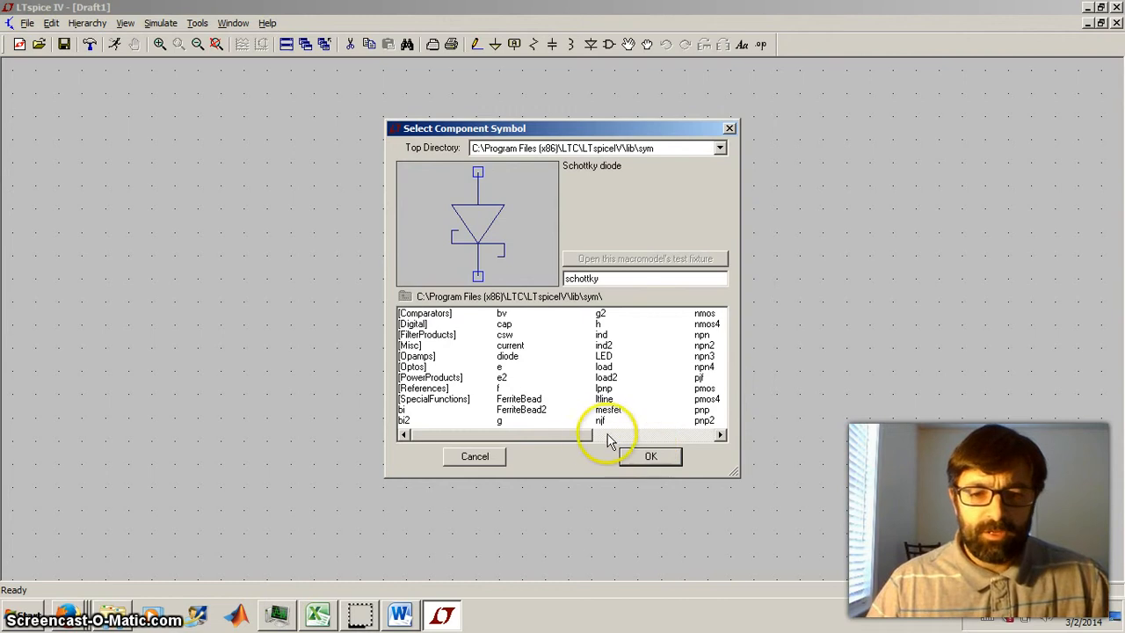
drag(573, 440, 688, 448)
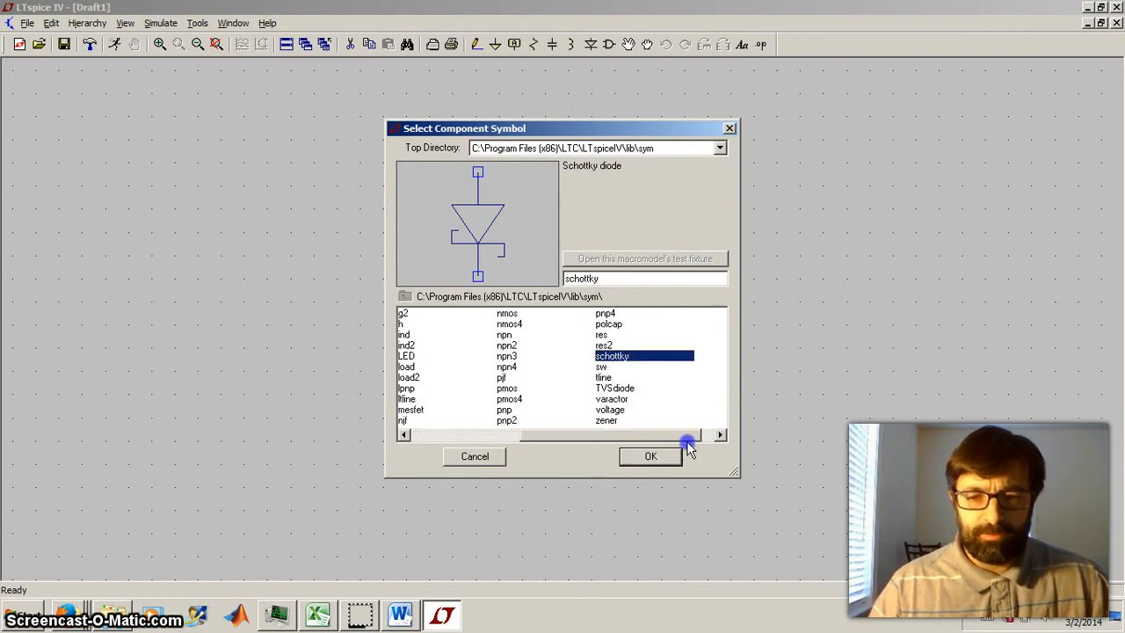
- Choose the voltage component and place one voltage source upright on the schematic
click(617, 410)
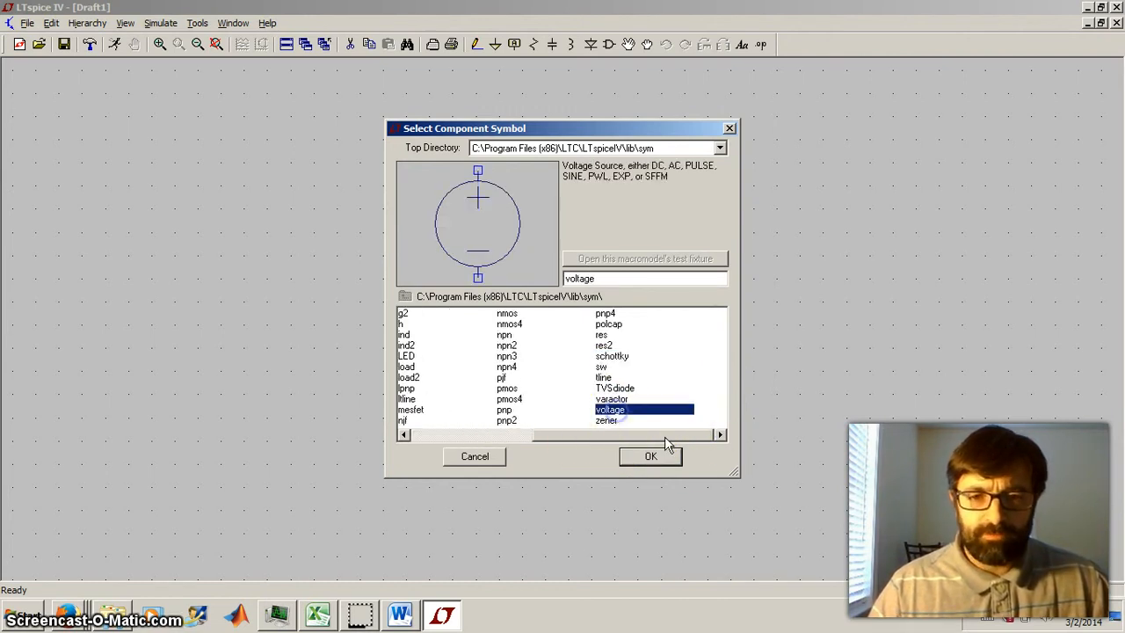
click(659, 457)
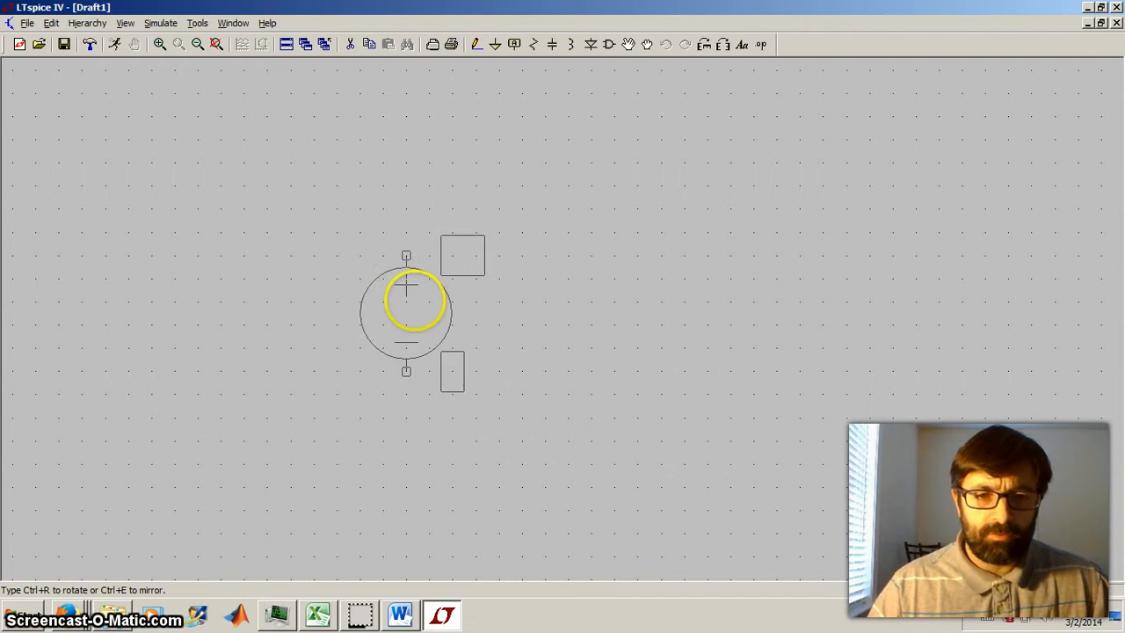
click(245, 262)
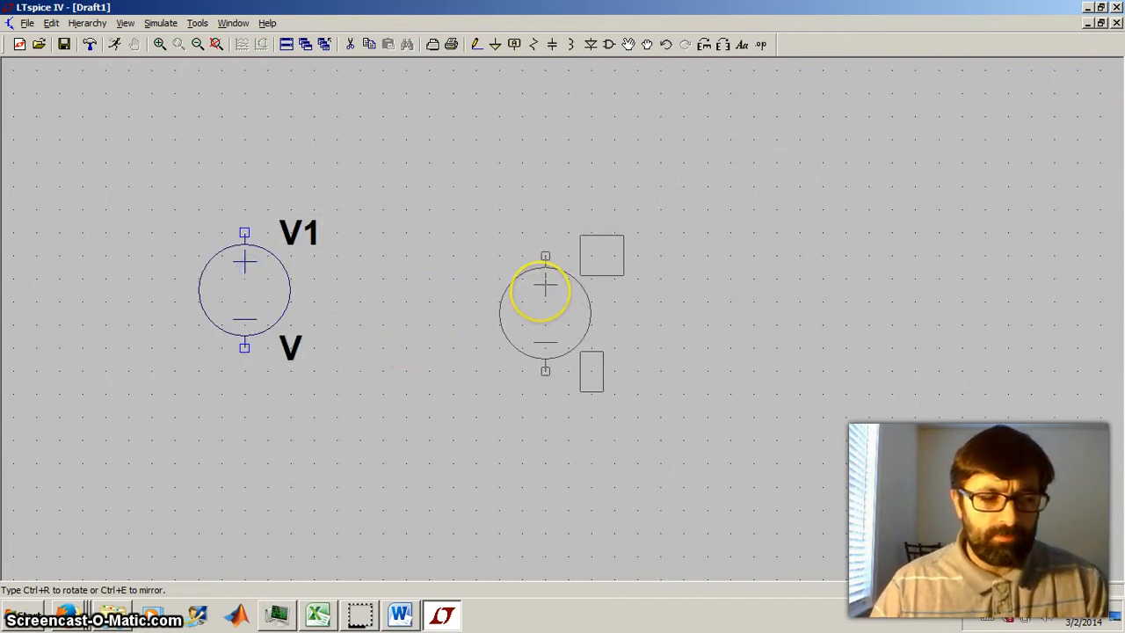
right_click(520, 273)
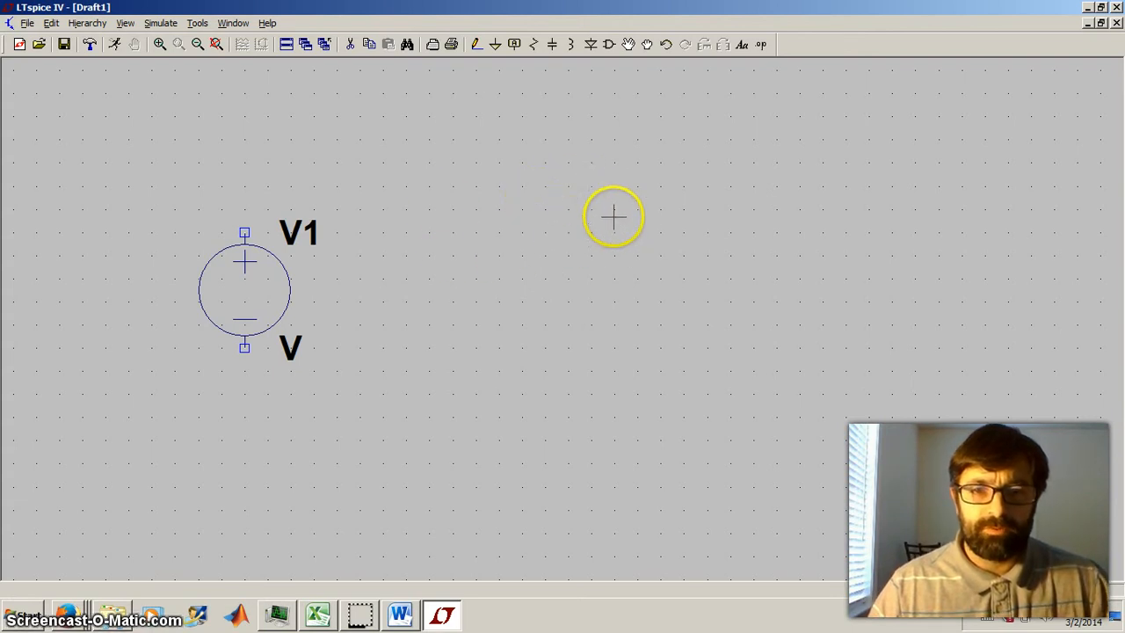
- Place a resistor, rotated to lie horizontally, above and to the right of the voltage source
click(534, 44)
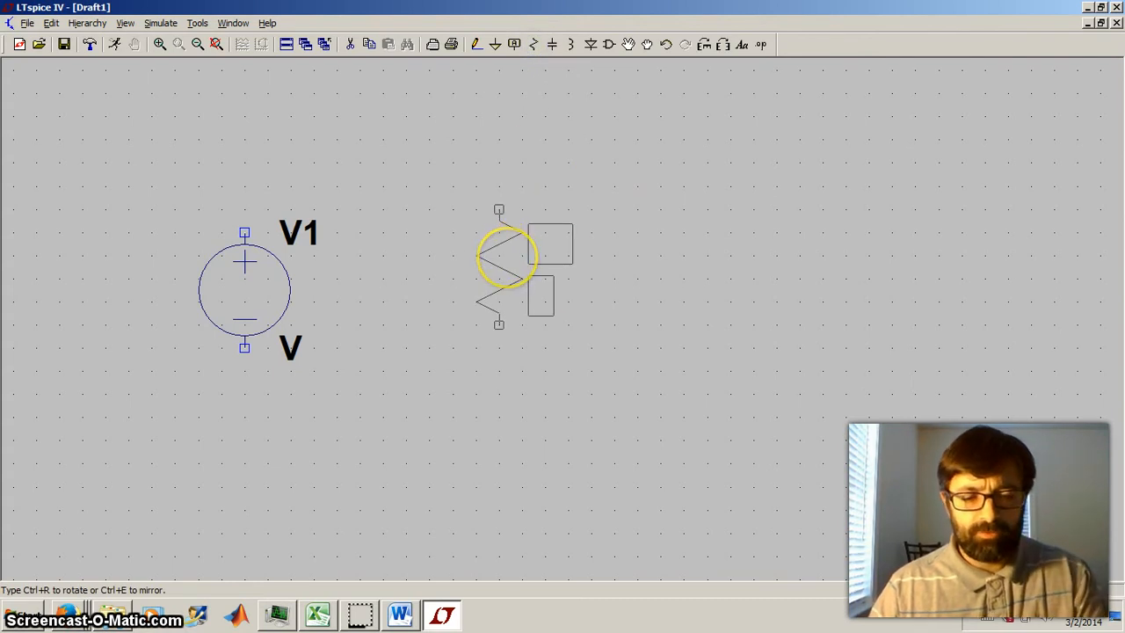
key(ctrl+r)
key(ctrl+r)
key(ctrl+r)
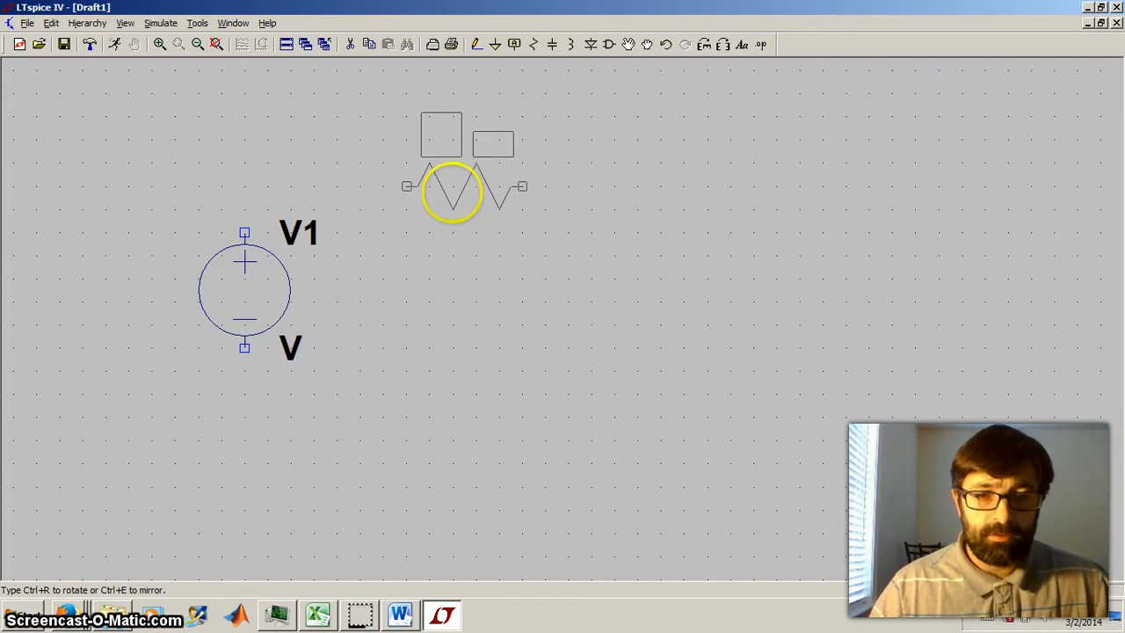
click(451, 191)
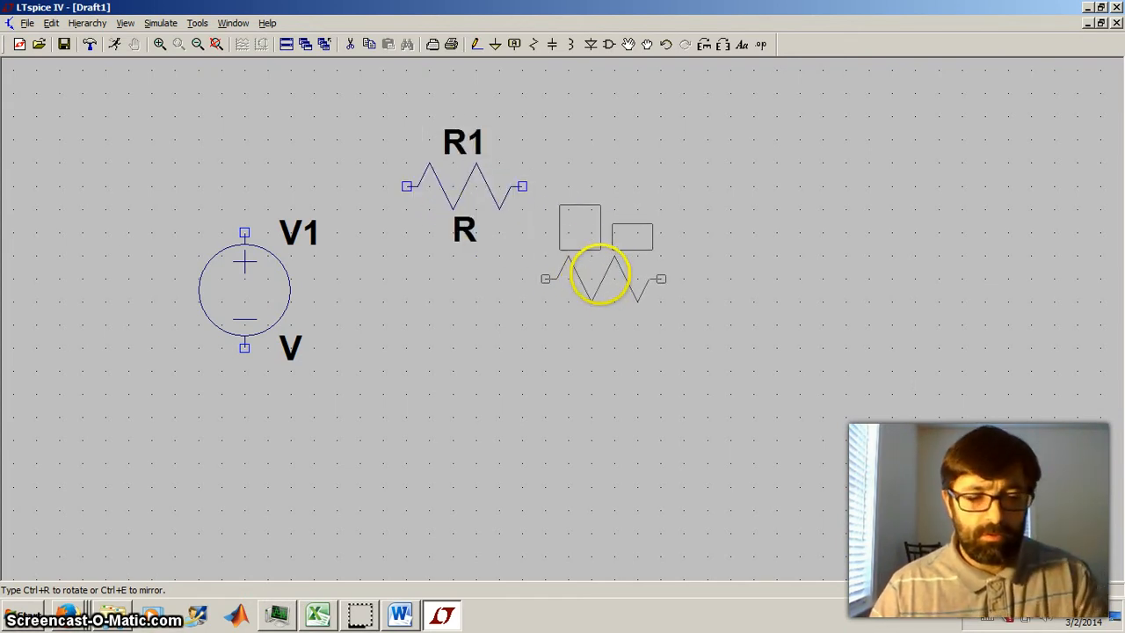
- Place a second resistor vertically, below and to the right of the horizontal one
key(ctrl+r)
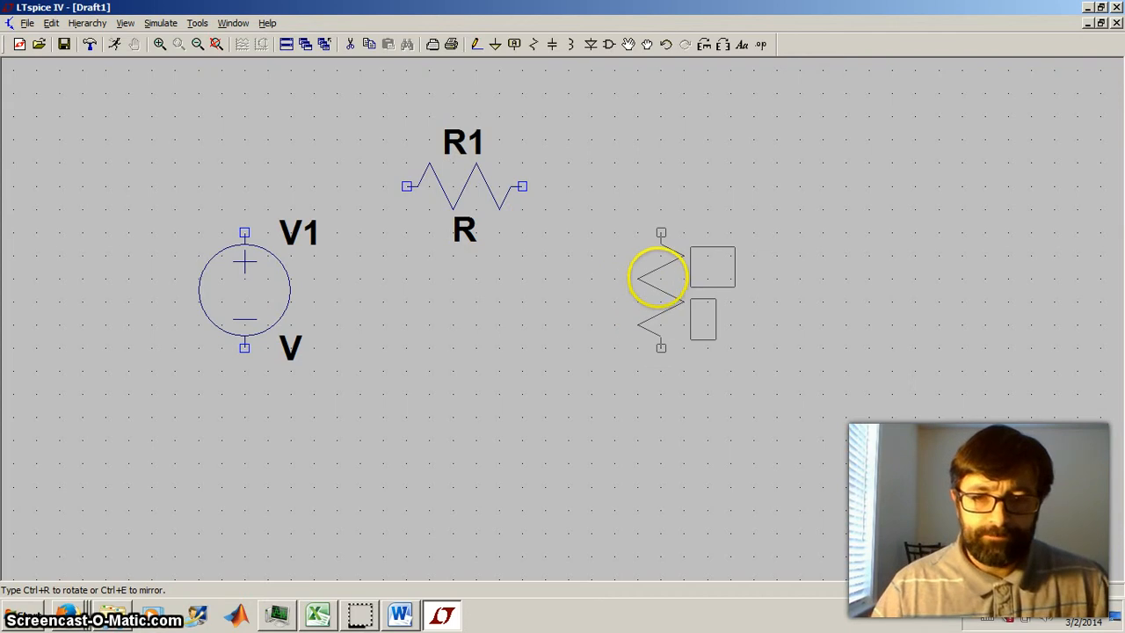
click(646, 275)
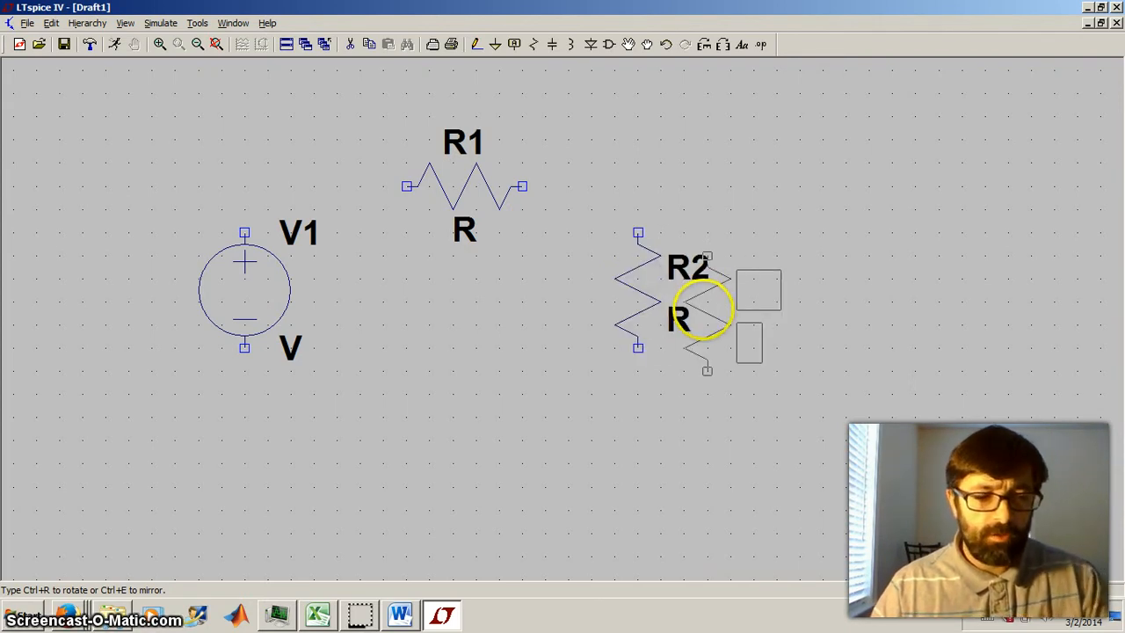
key(Escape)
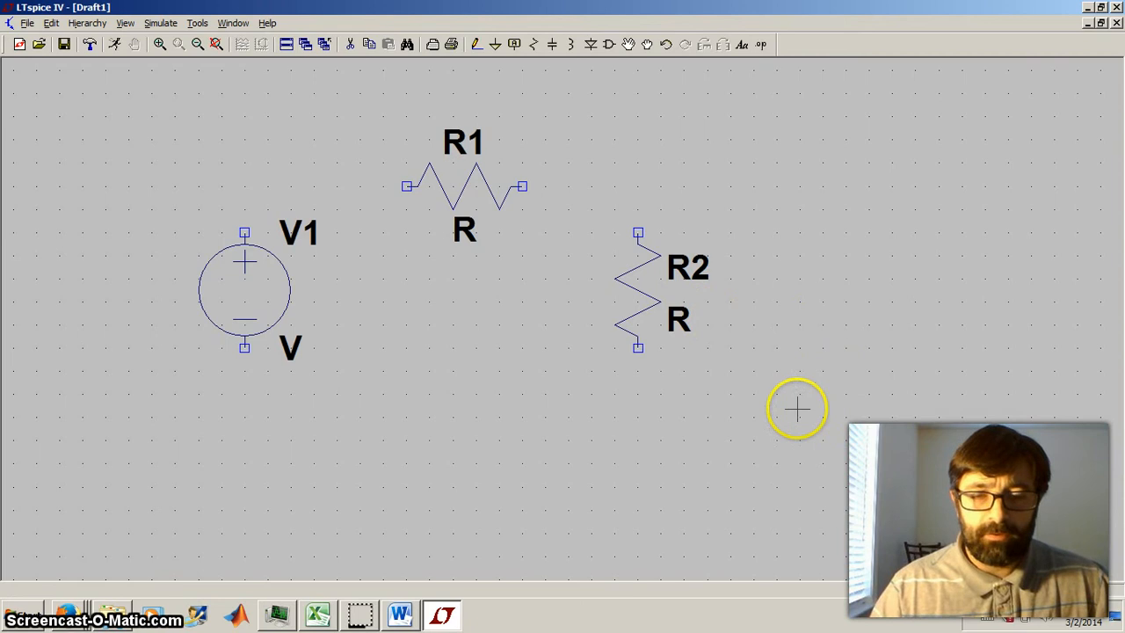
- Place a ground symbol directly below the voltage source's negative terminal
click(494, 46)
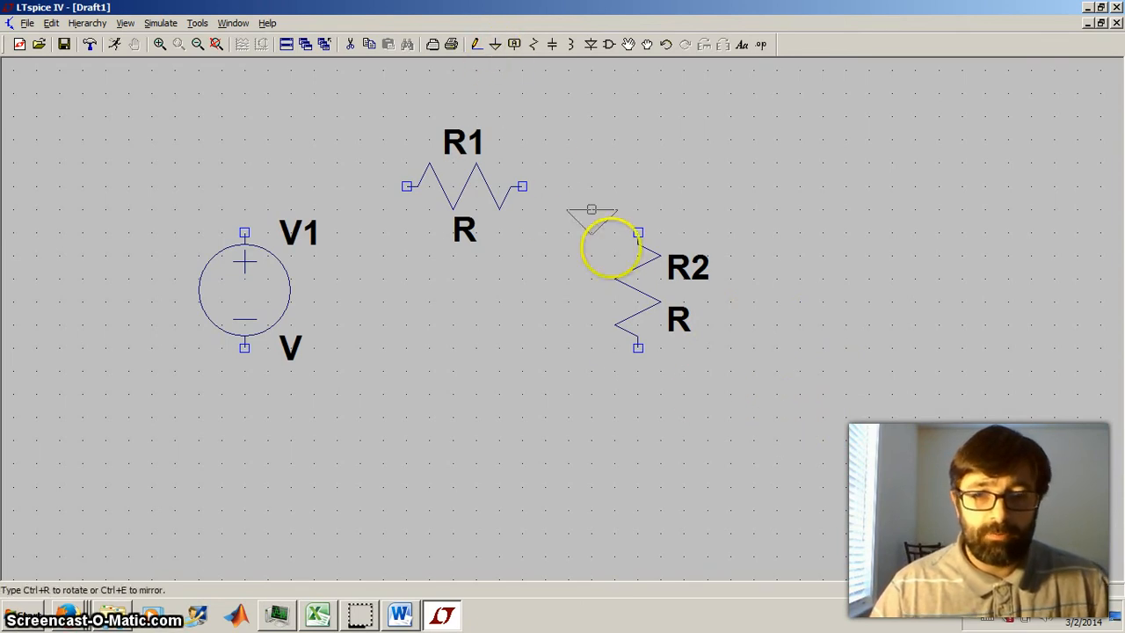
click(245, 396)
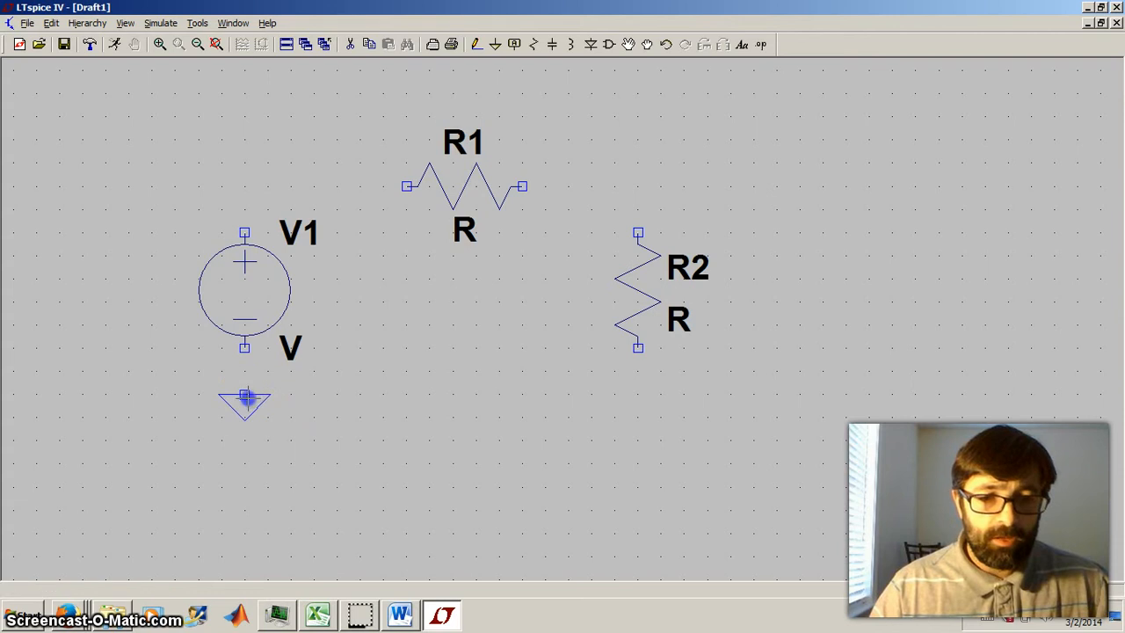
right_click(422, 442)
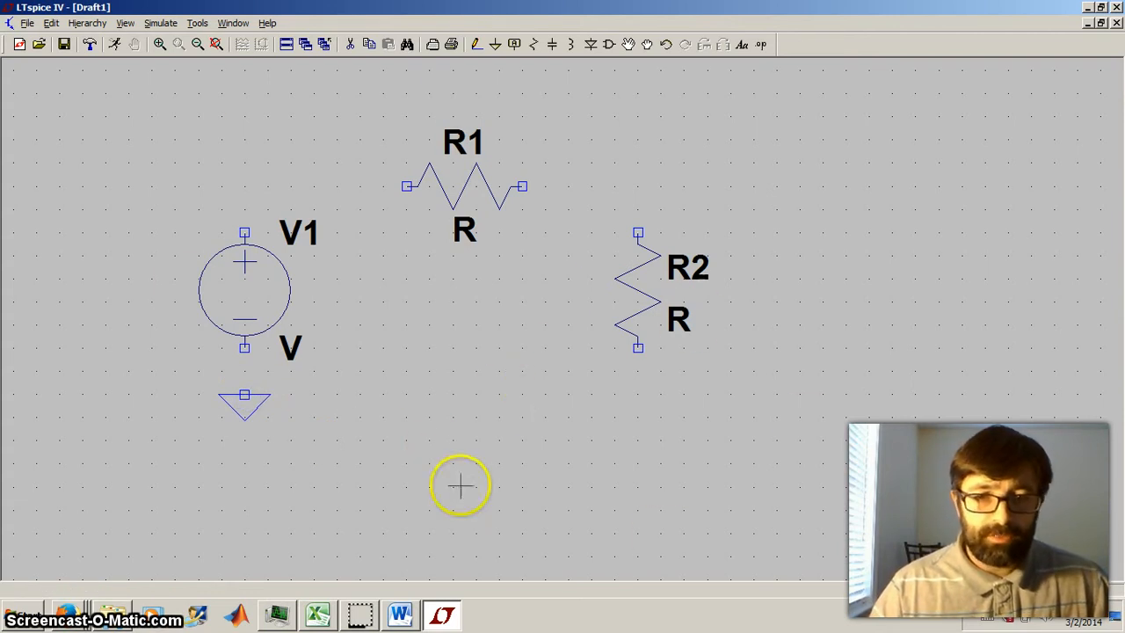
- Wire the source's positive terminal to the near end of R1, and R1's other end to the top of R2
click(476, 46)
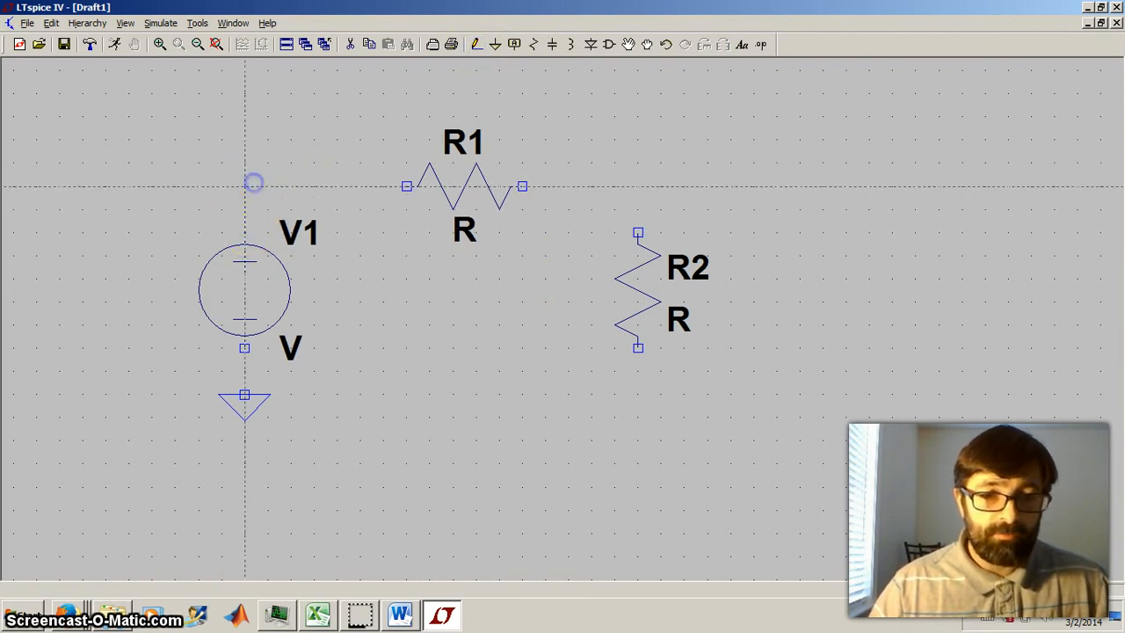
click(406, 187)
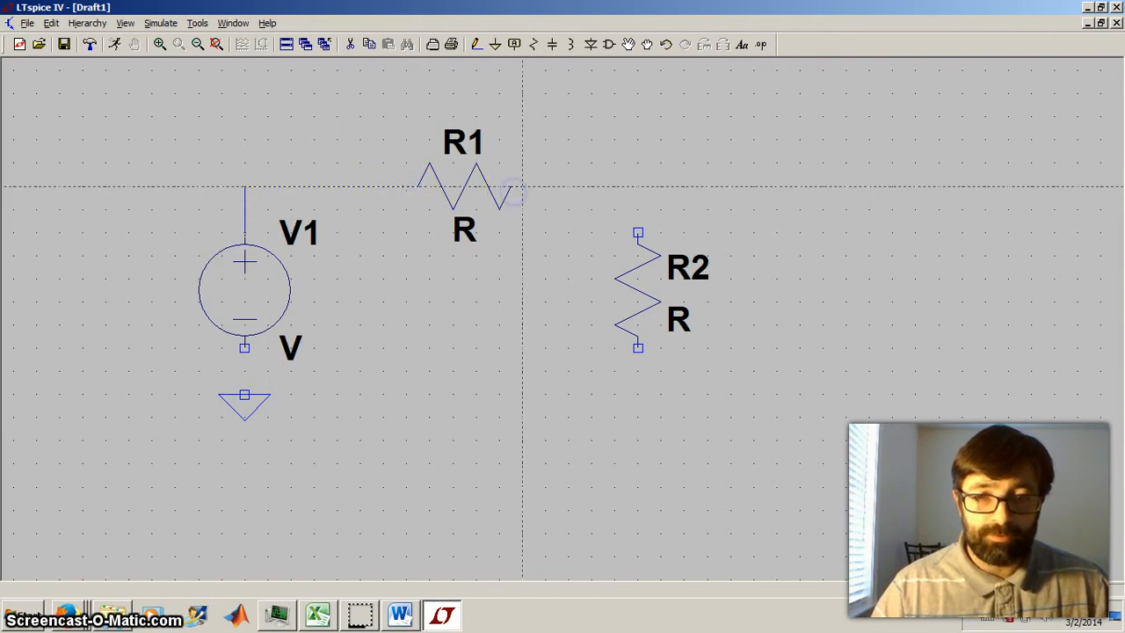
click(638, 230)
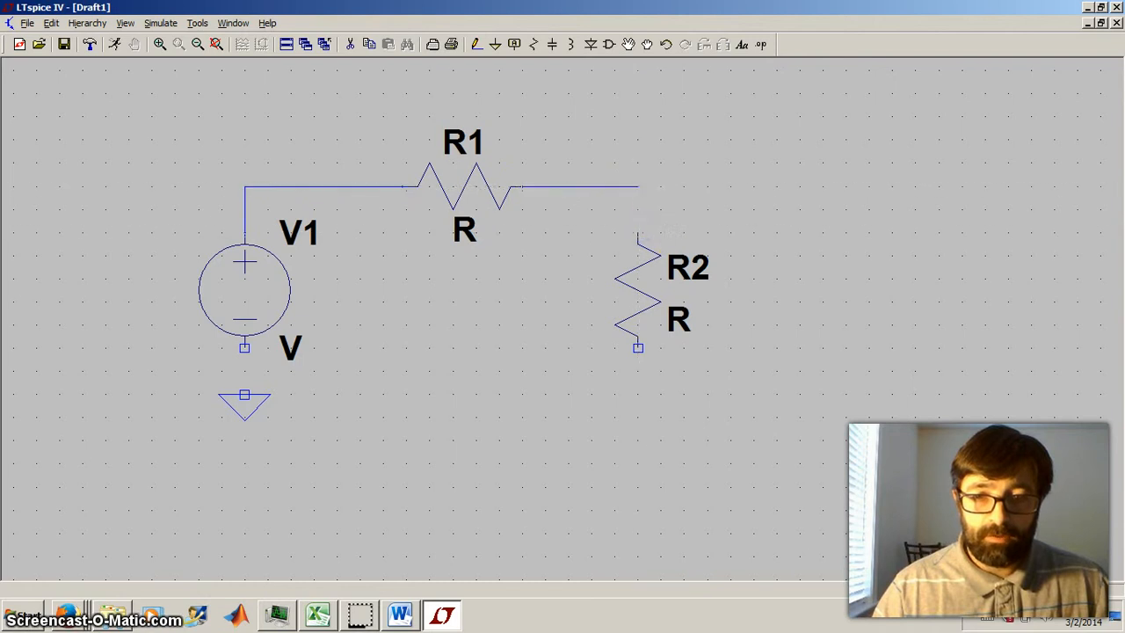
click(638, 236)
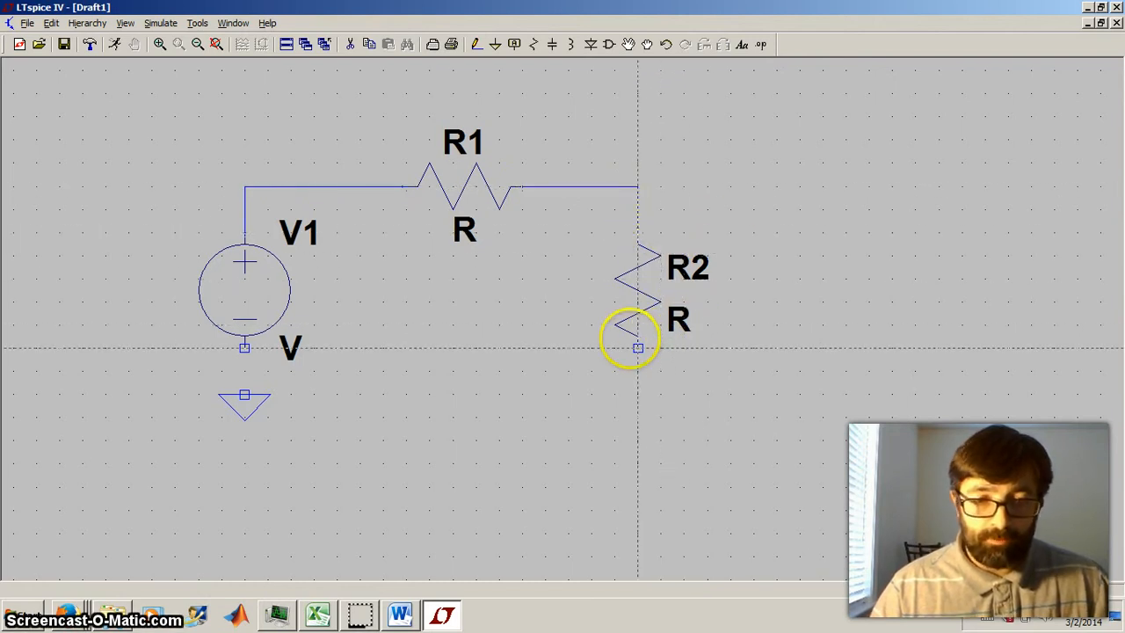
- Wire the bottom of R2 back to the source's negative terminal and connect that node to the ground symbol
click(638, 370)
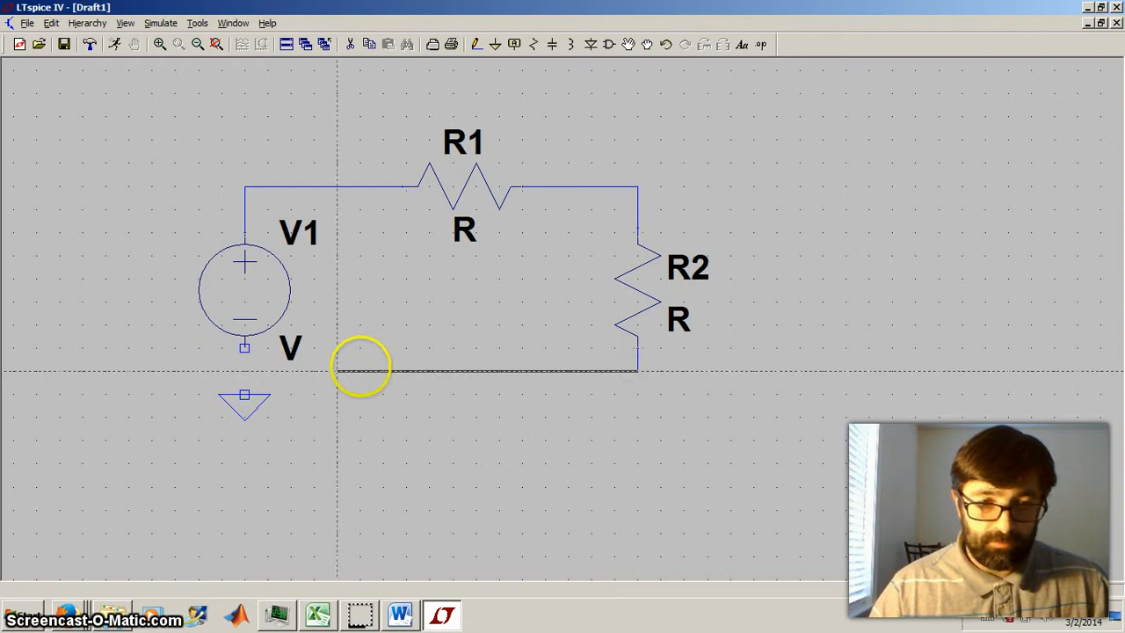
click(244, 370)
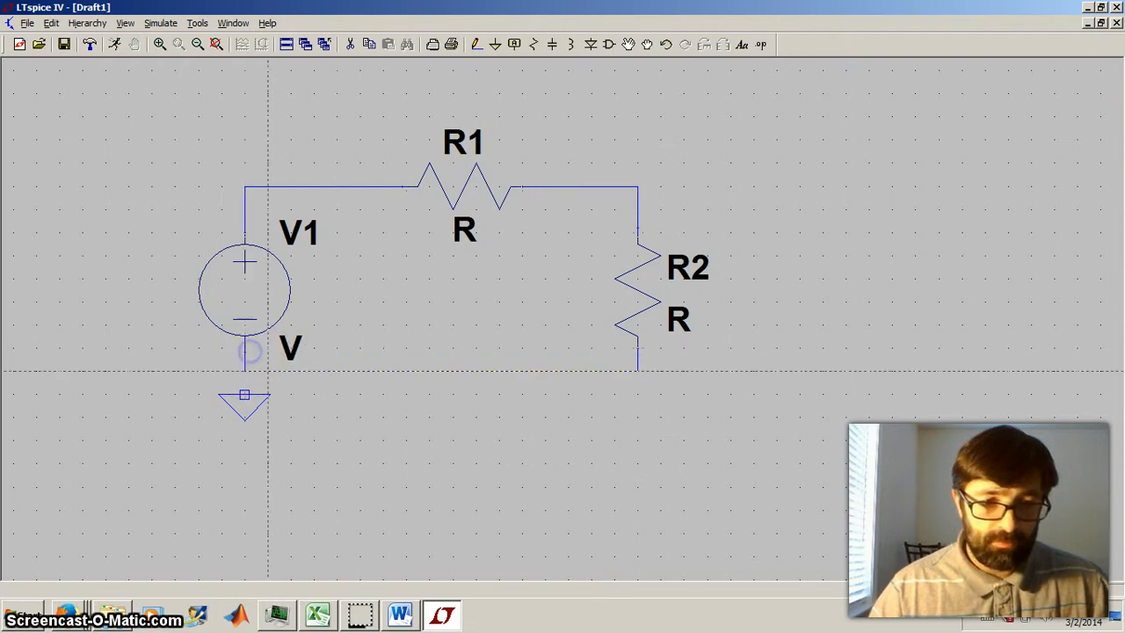
click(244, 394)
click(245, 371)
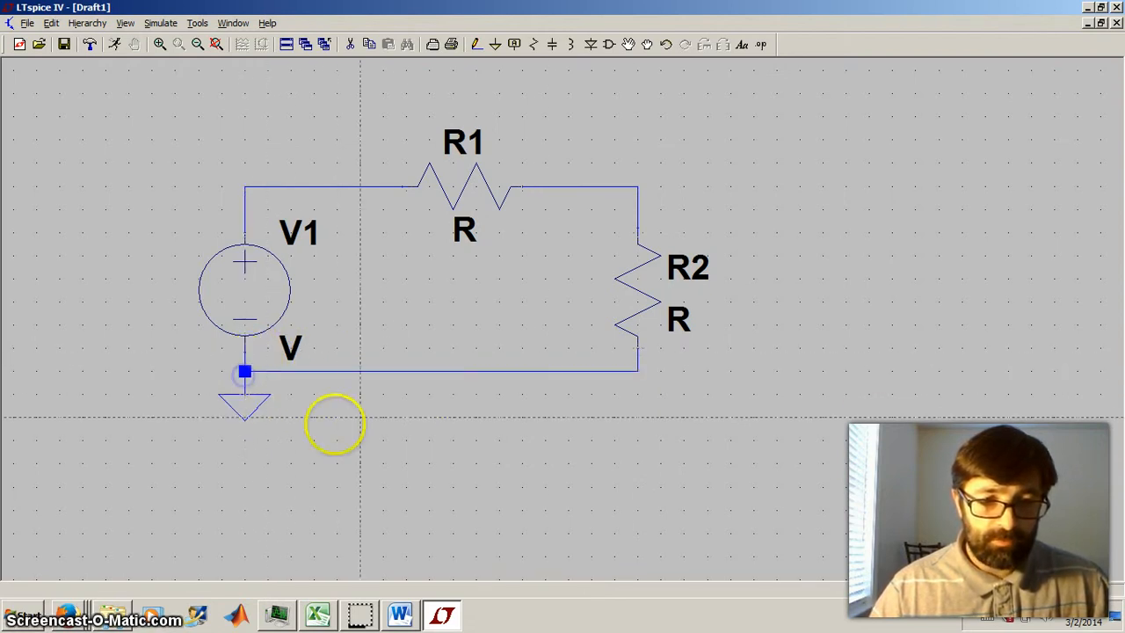
right_click(472, 407)
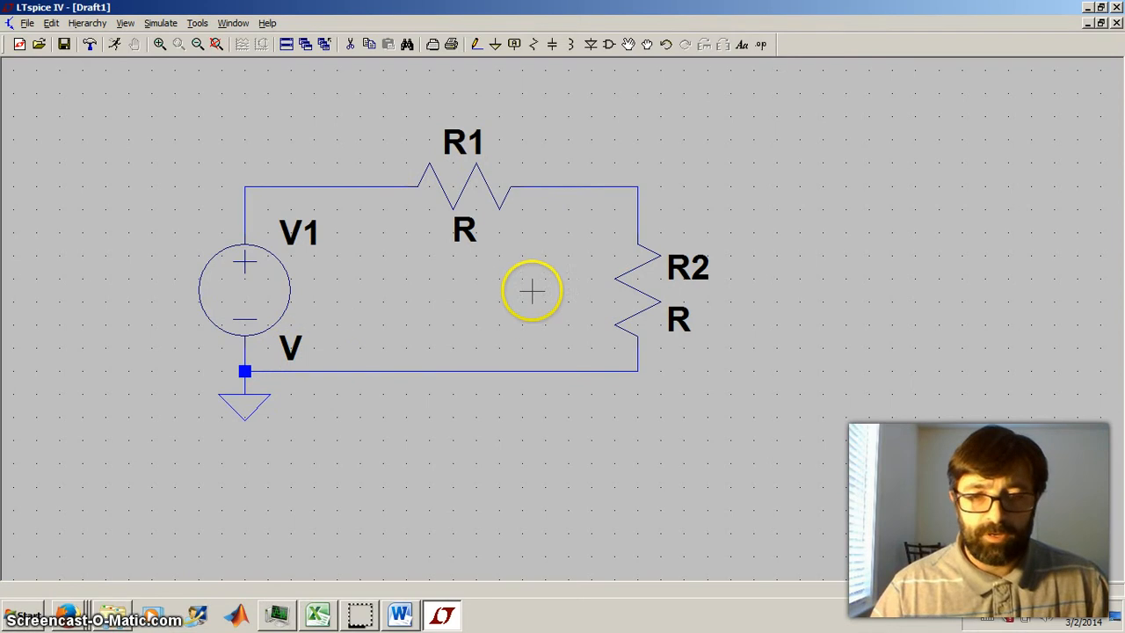
- Set the resistance of R1 to 100 Ω
right_click(462, 181)
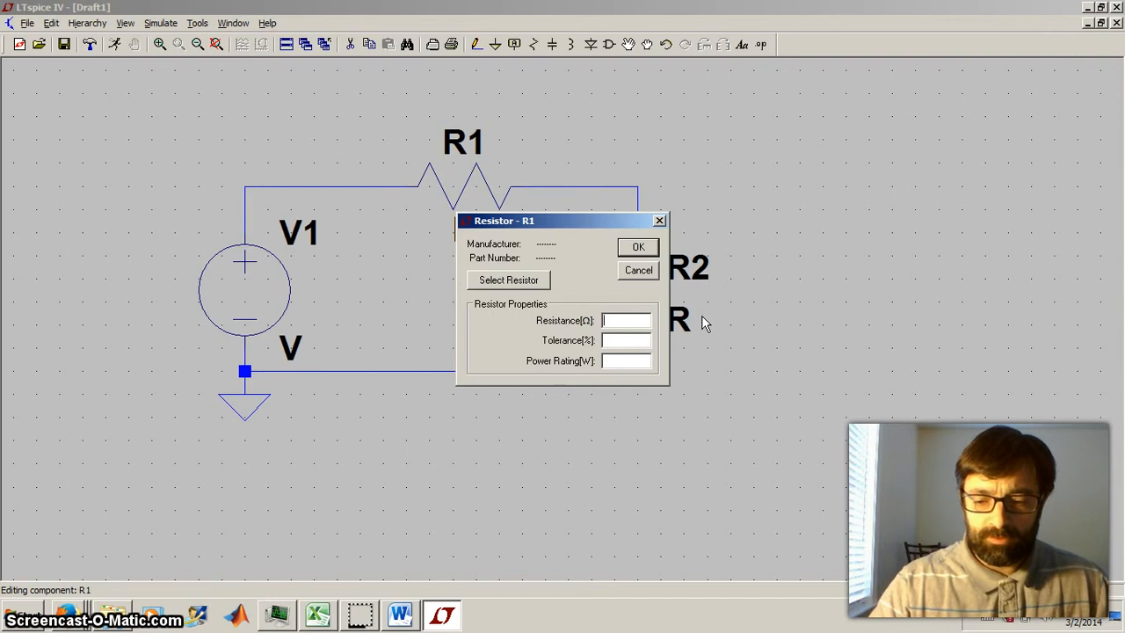
key(Num_Lock)
text(100)
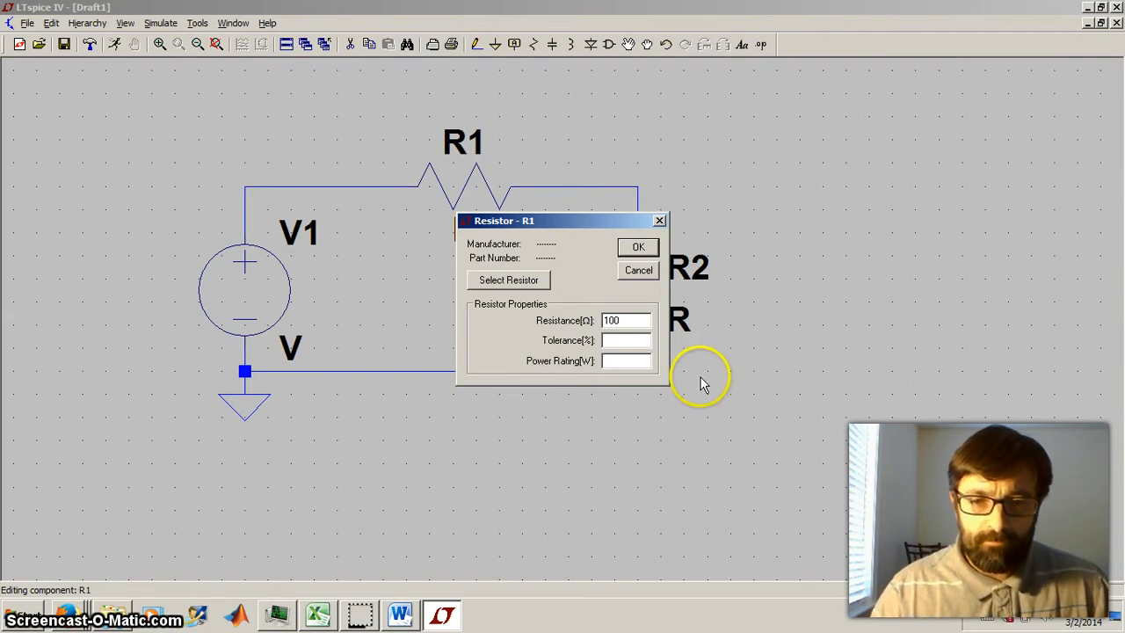
click(637, 248)
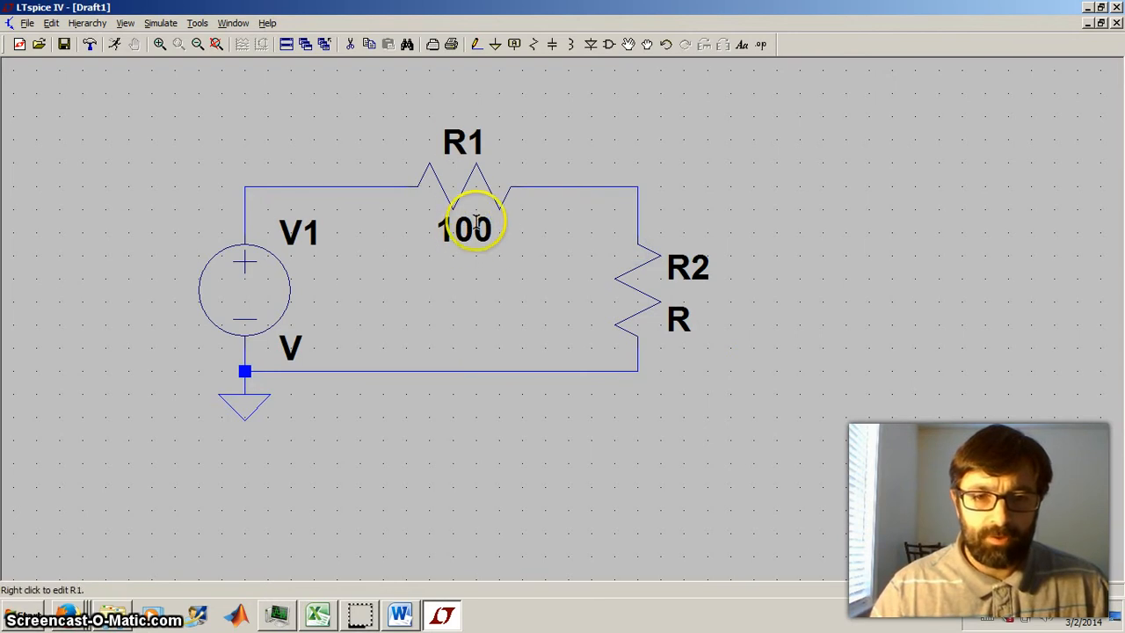
- Set the resistance of R2 to 100 Ω
right_click(641, 288)
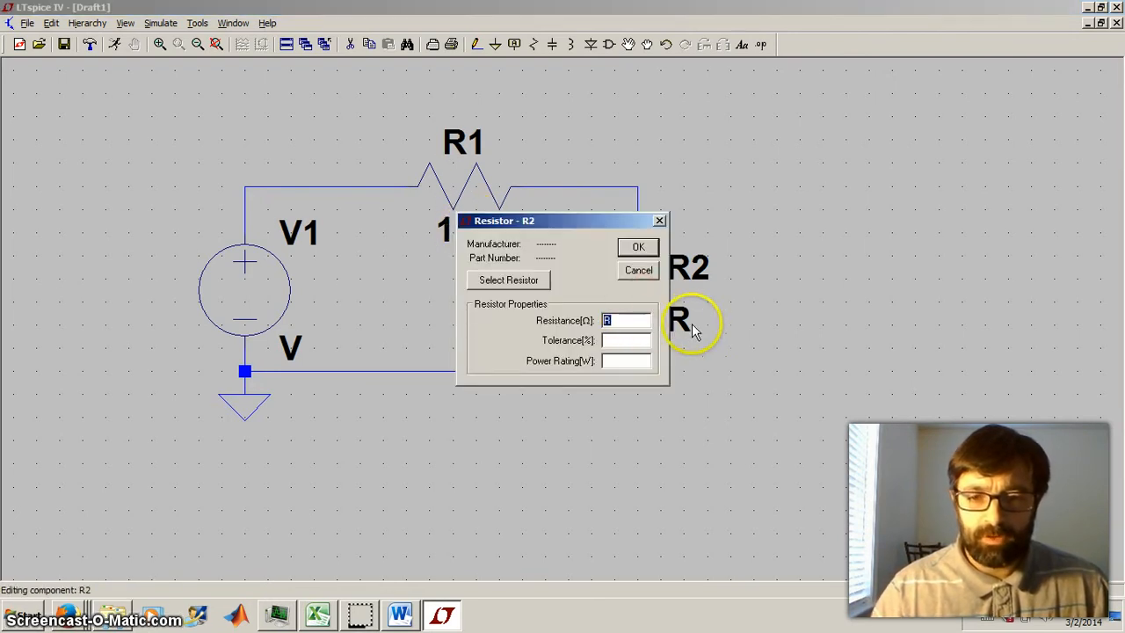
key(Return)
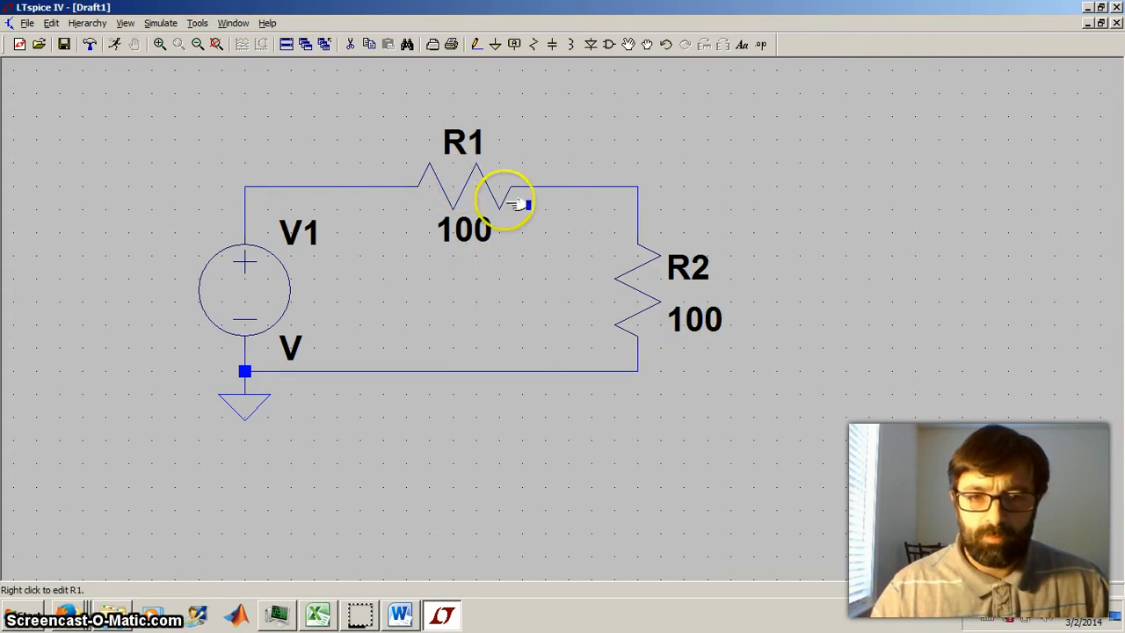
- Open the advanced settings of voltage source V1
right_click(231, 279)
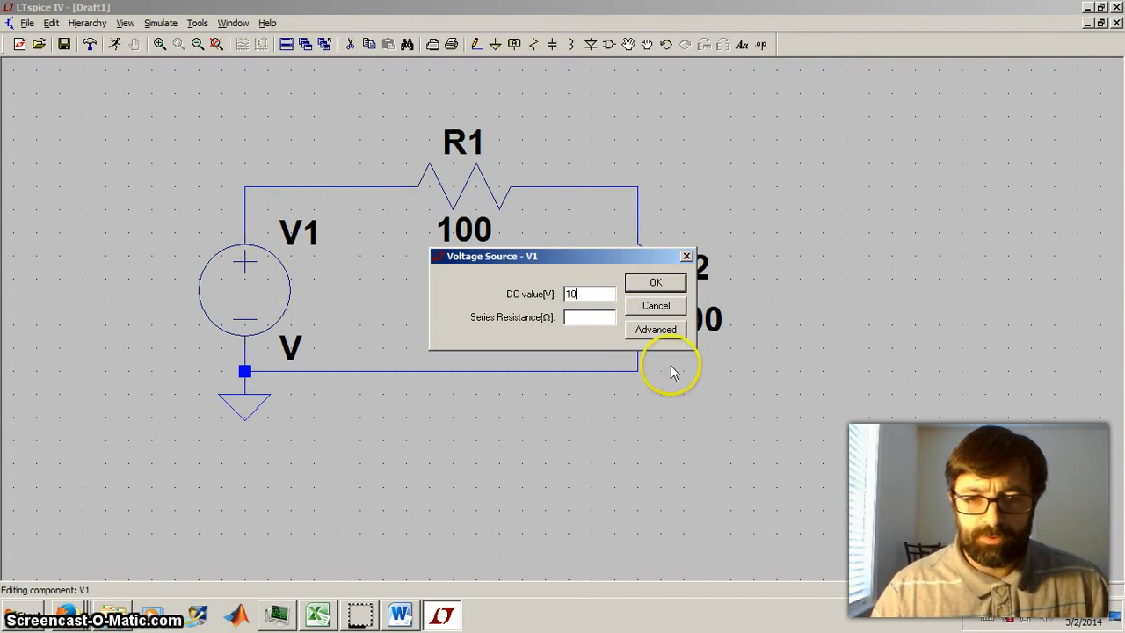
click(668, 328)
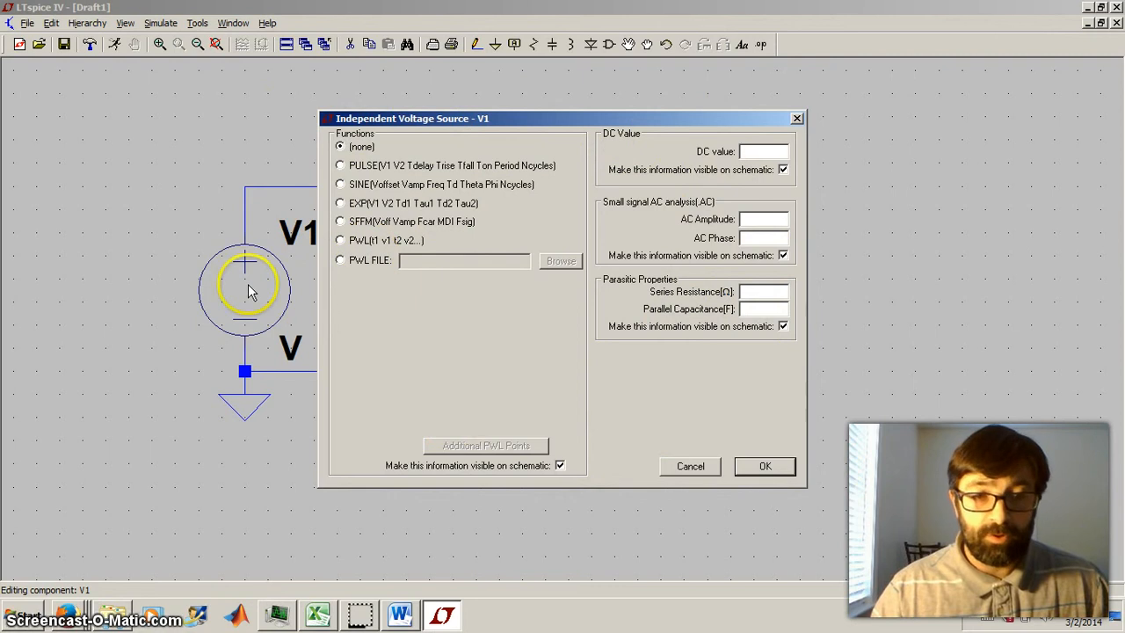
- Try a pulse function for V1 with Vinitial 0, Von 1 and Tdelay 0.5, and switch it to a sine function
click(340, 166)
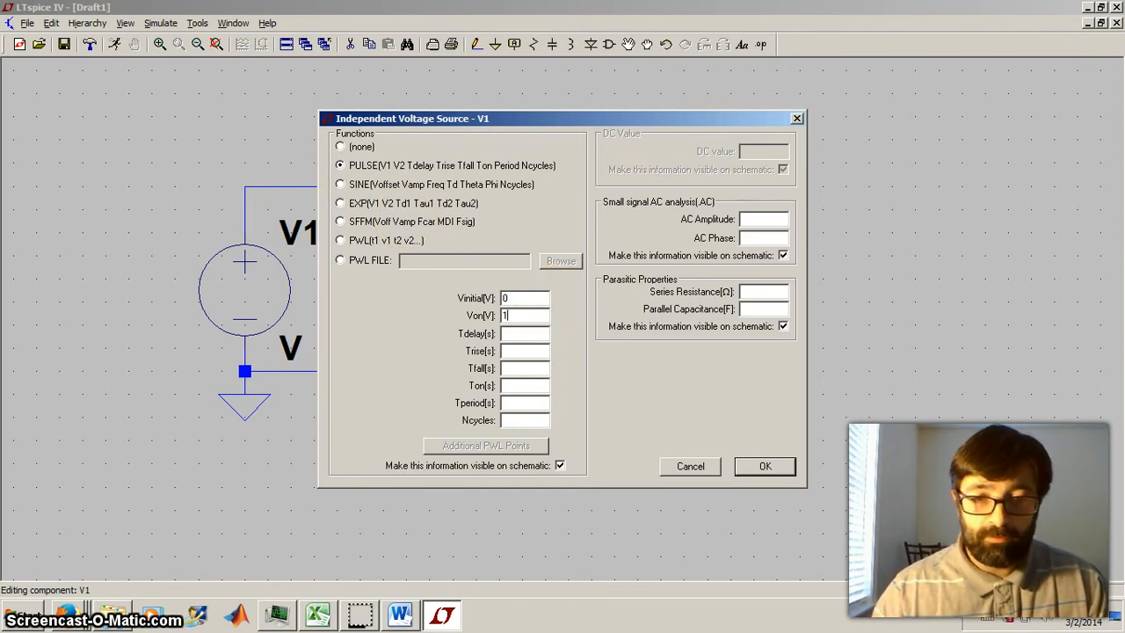
click(507, 335)
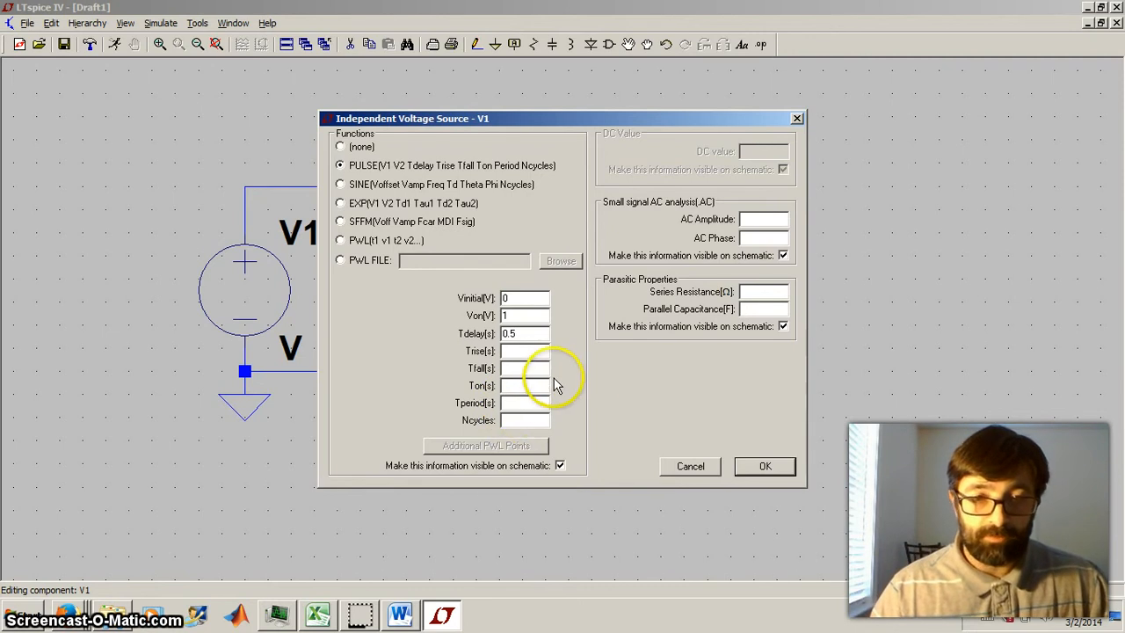
click(340, 185)
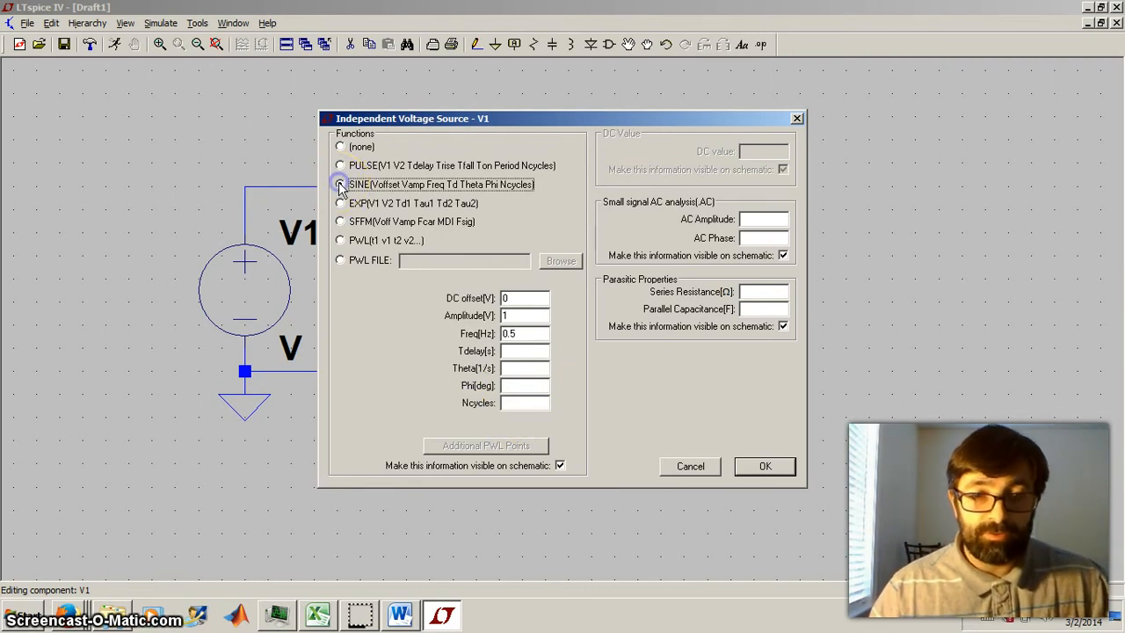
click(527, 302)
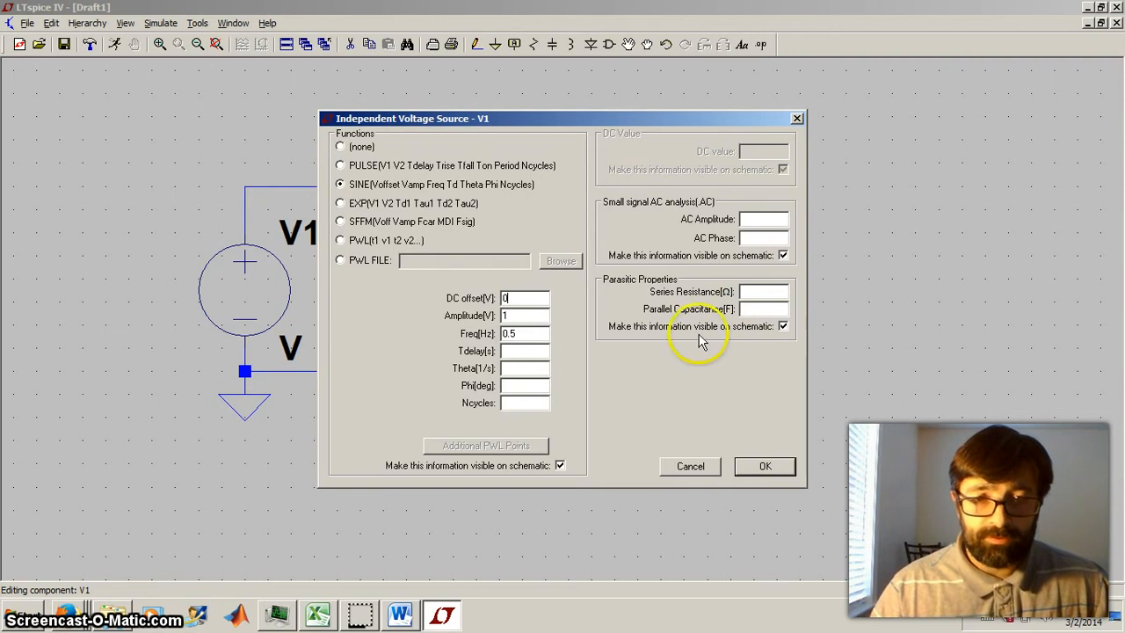
- Set V1's function to none and give the source a DC value of 10 V
click(342, 147)
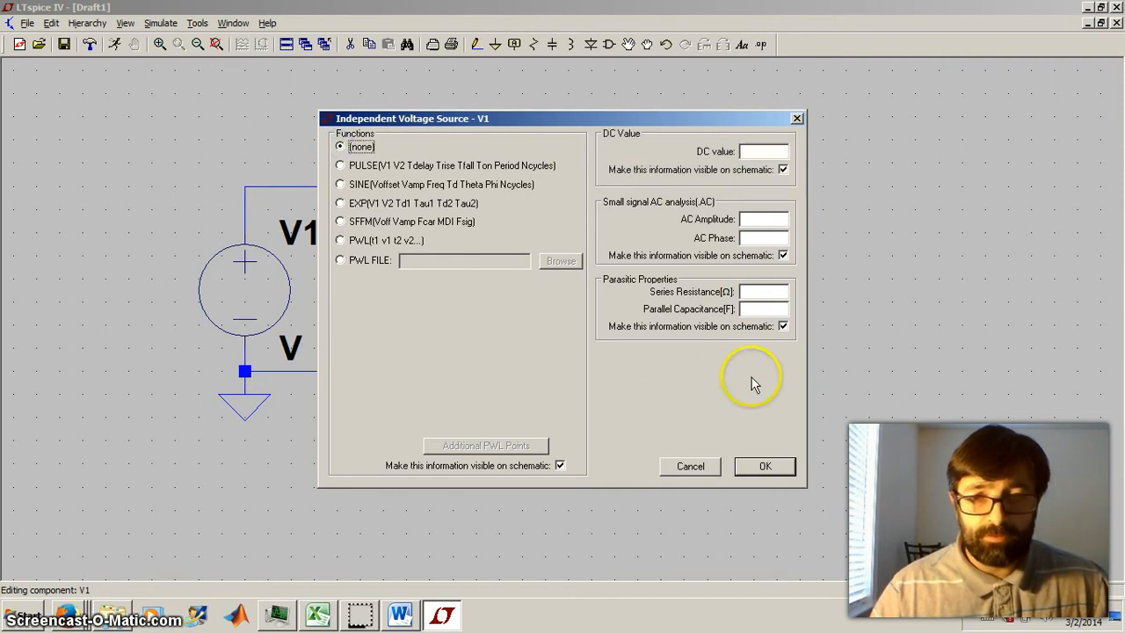
click(763, 151)
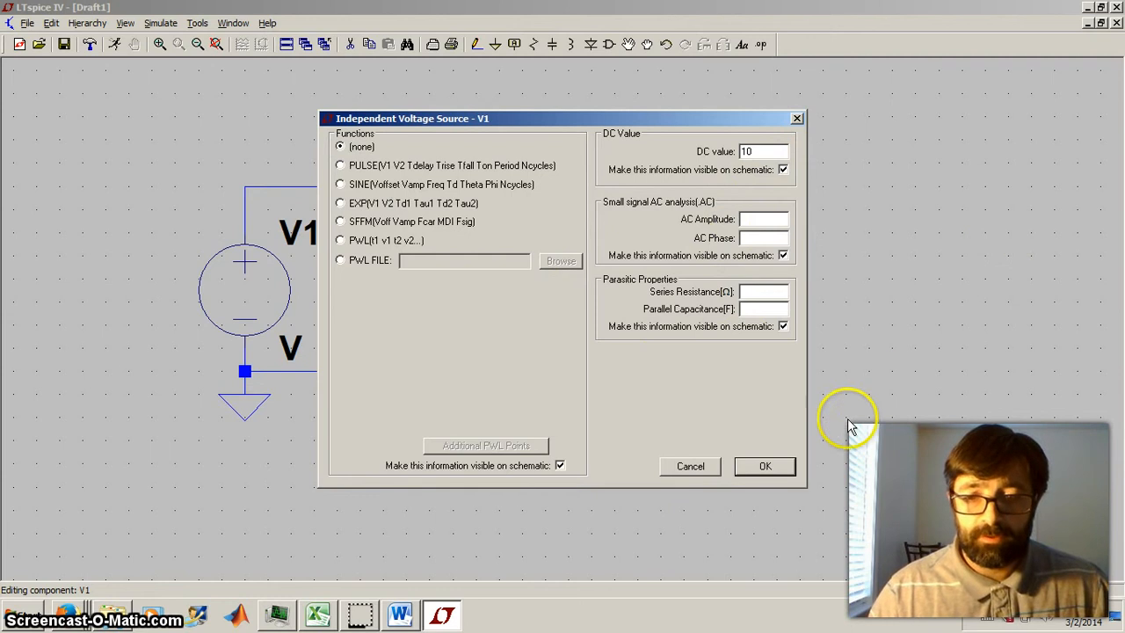
click(749, 468)
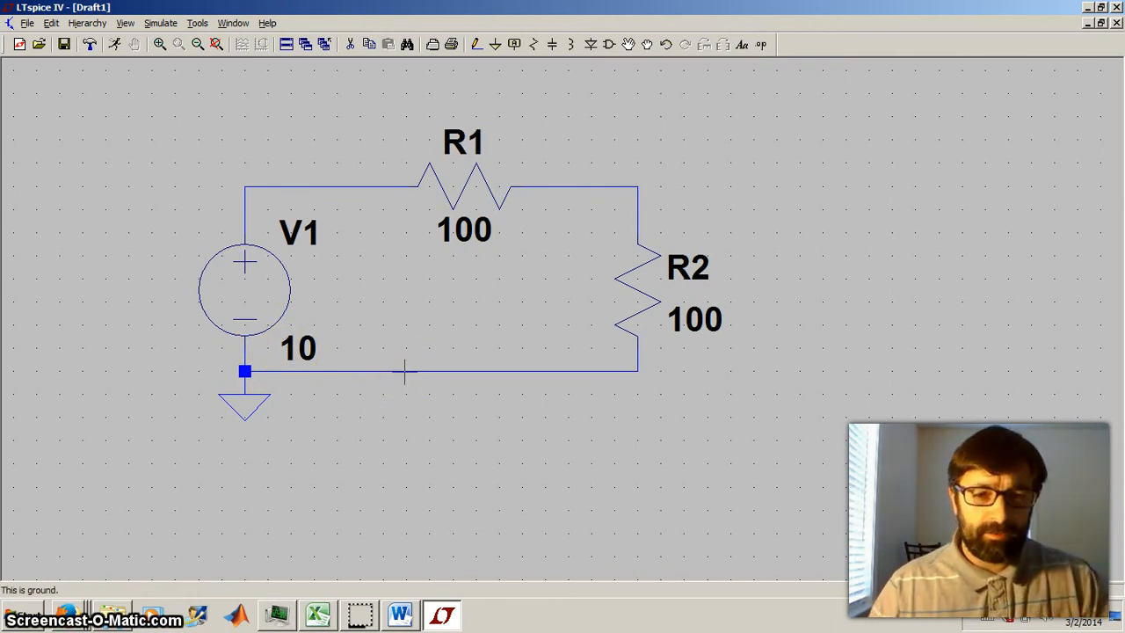
- Define a DC operating point simulation (.op) and place its directive just below the circuit's bottom wire, near the ground symbol
click(159, 25)
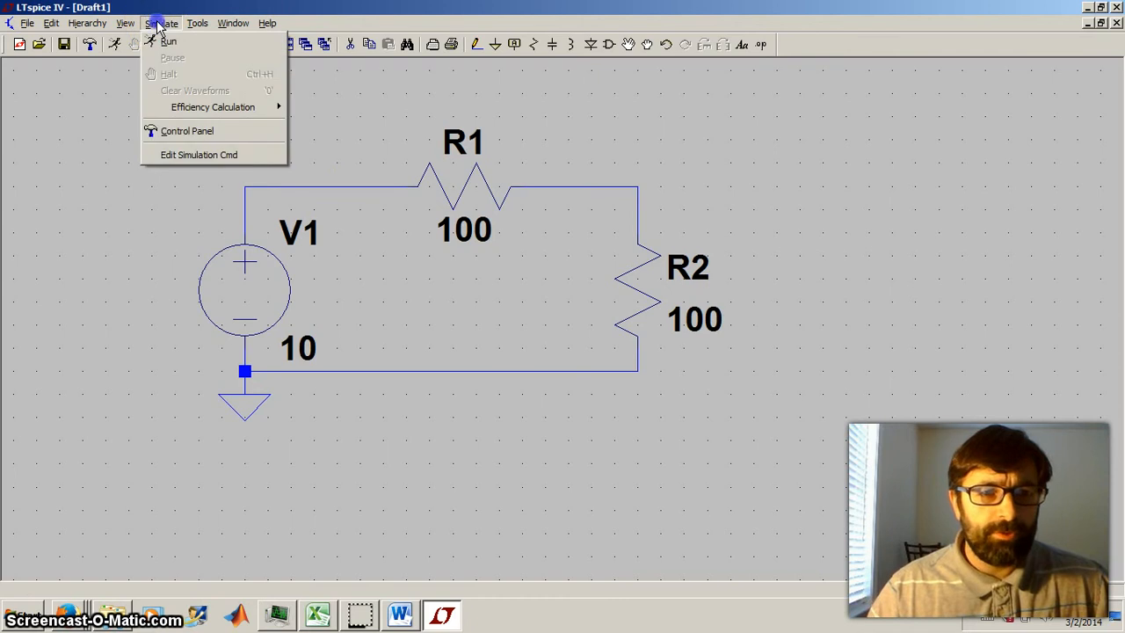
click(211, 155)
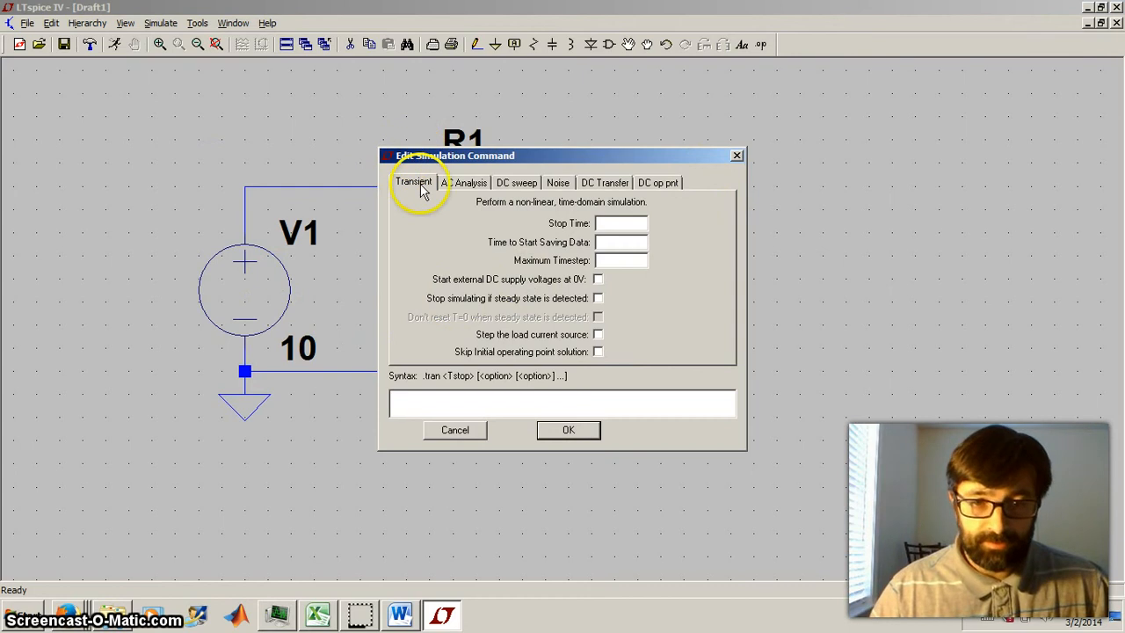
click(457, 184)
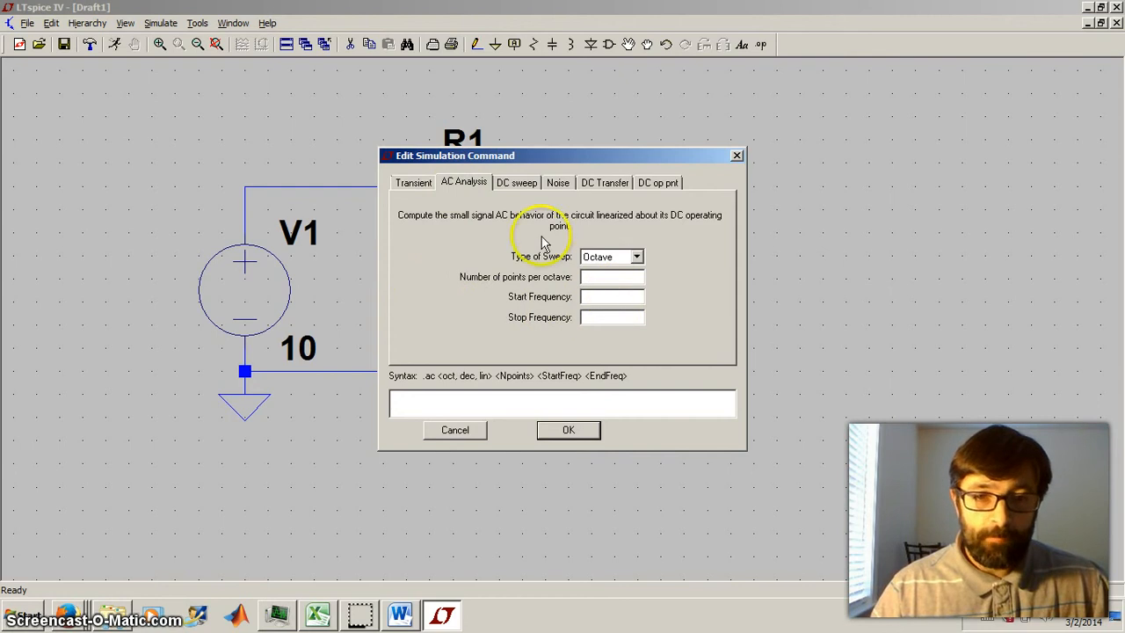
click(518, 185)
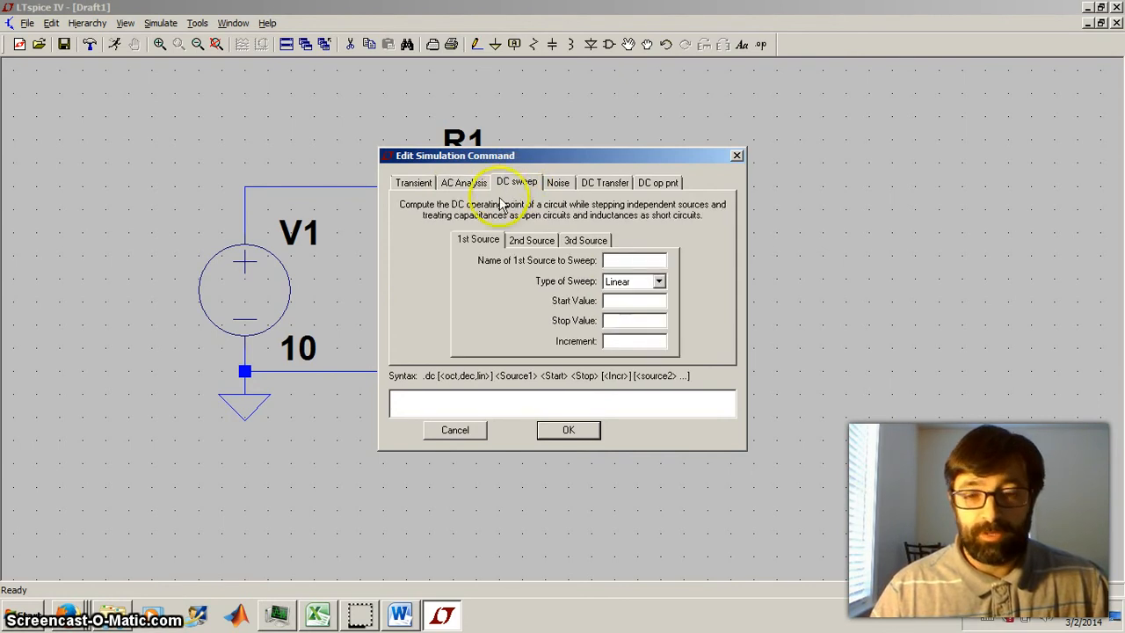
click(560, 182)
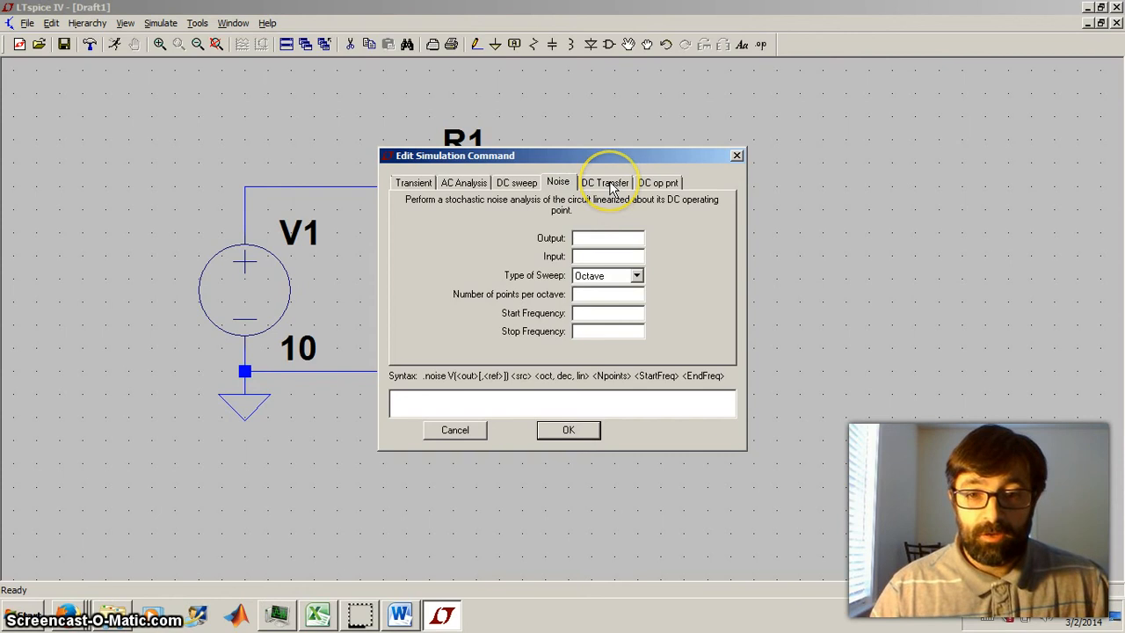
click(613, 186)
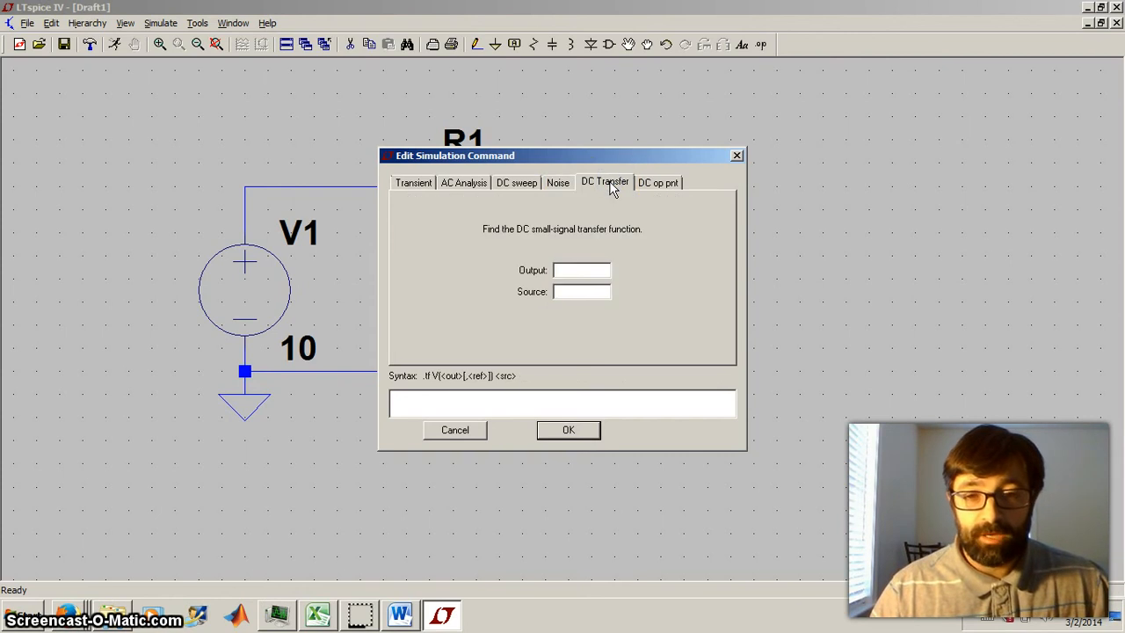
click(662, 186)
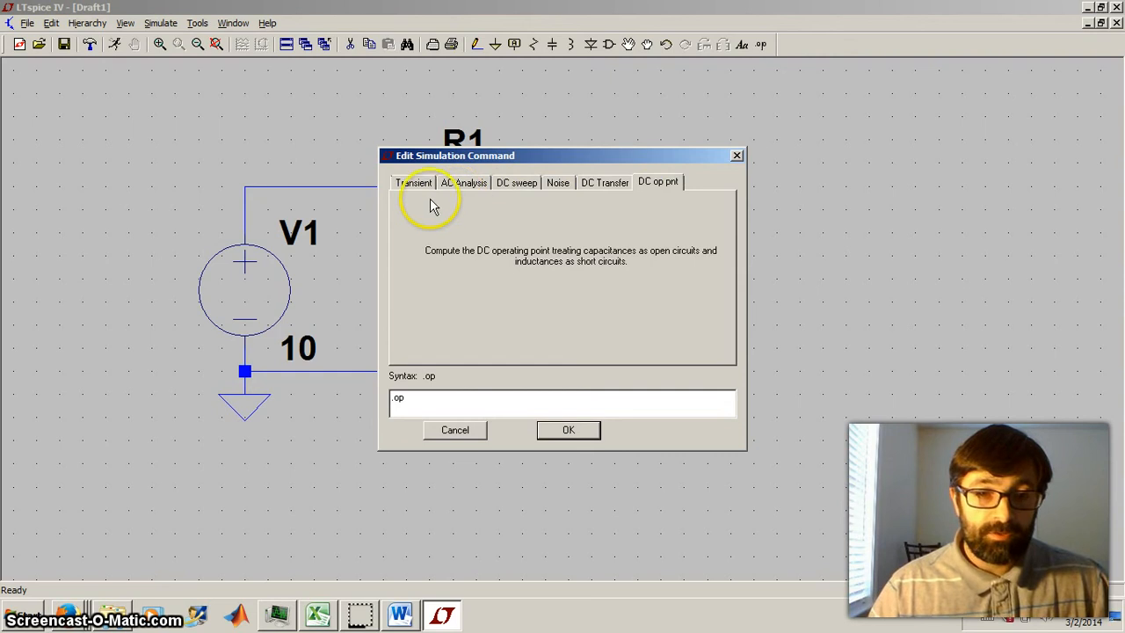
click(583, 430)
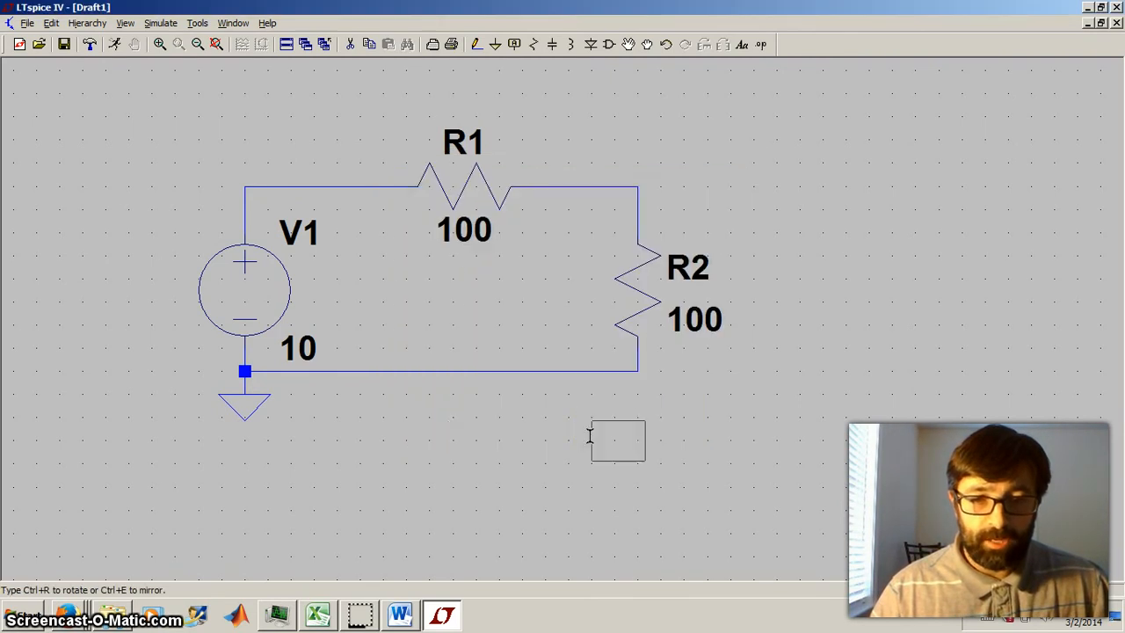
click(344, 409)
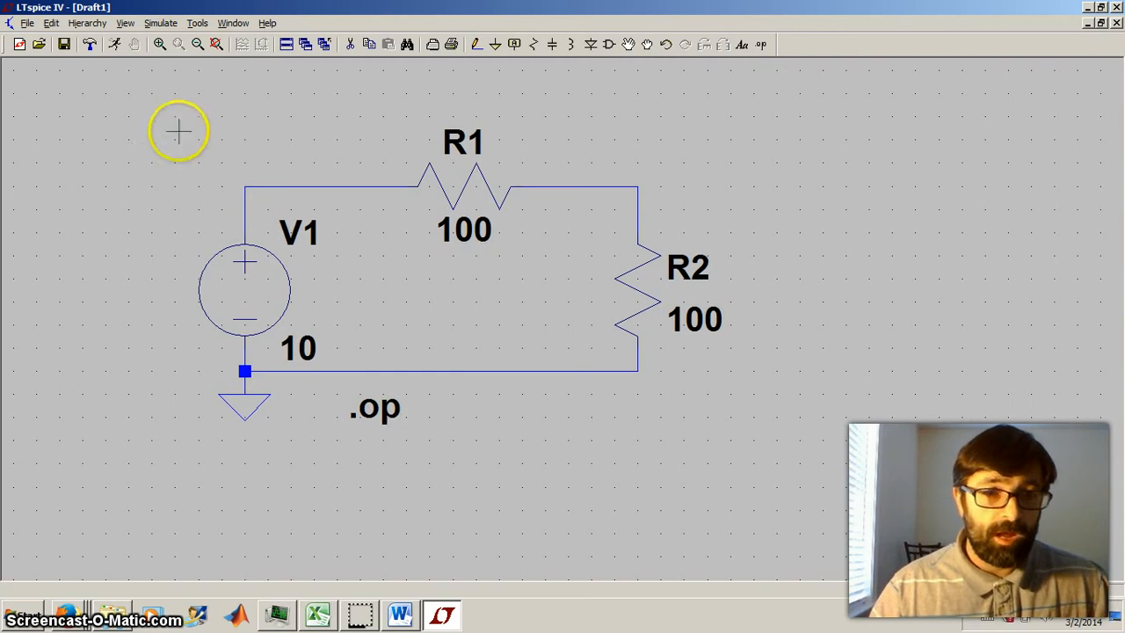
- Run the simulation, then shrink and move the operating point results below the circuit so the schematic is uncovered
click(114, 47)
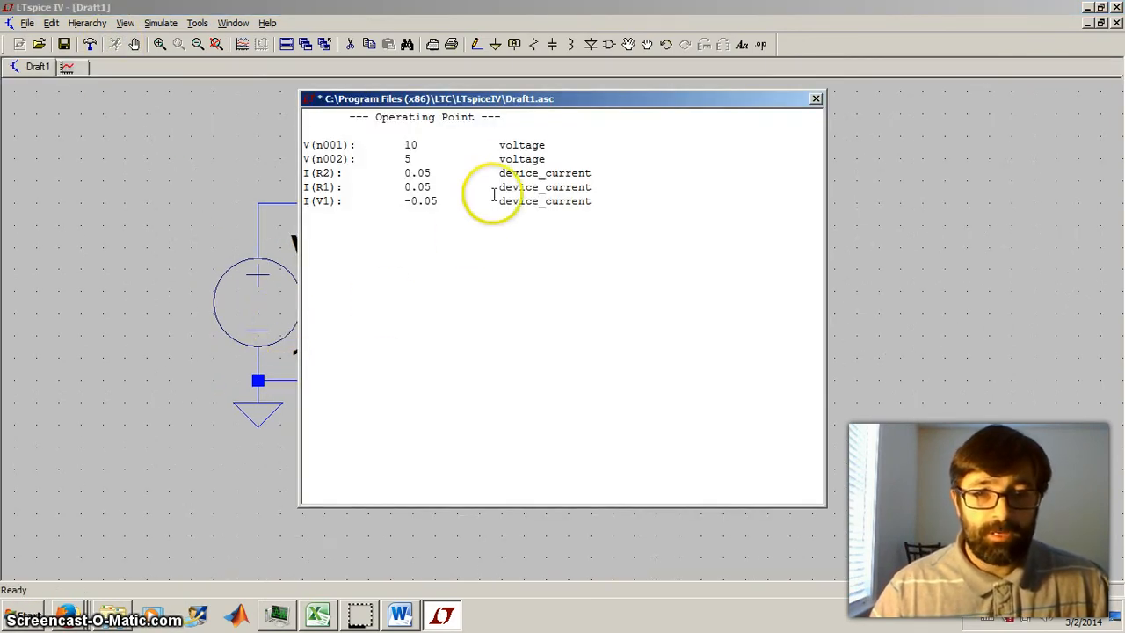
drag(512, 100, 804, 63)
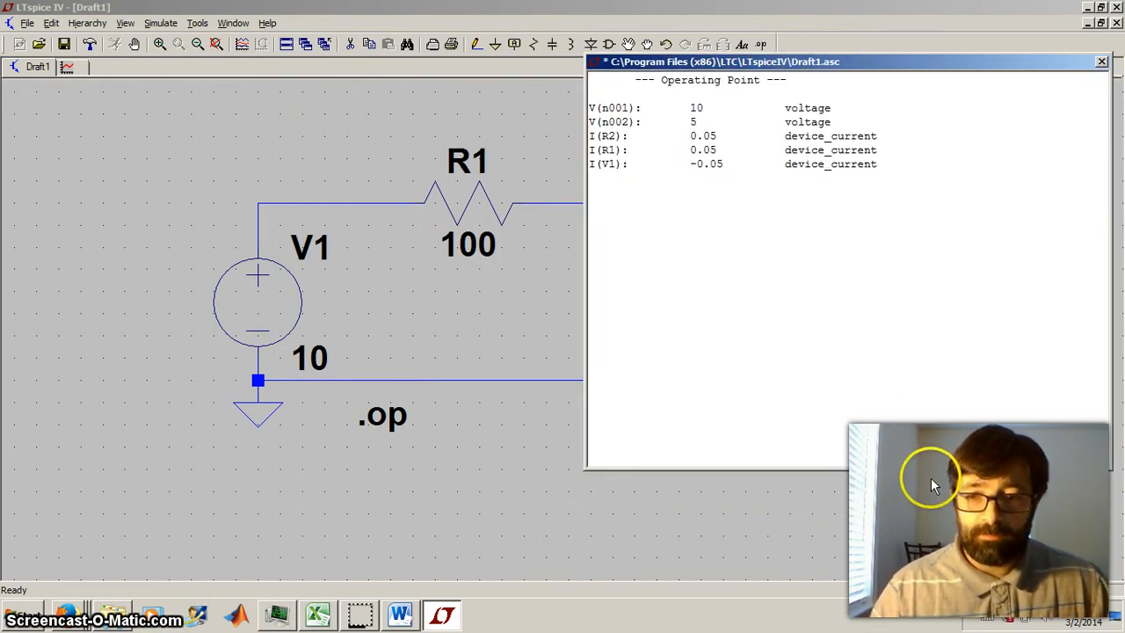
drag(929, 468, 885, 202)
drag(854, 59, 829, 438)
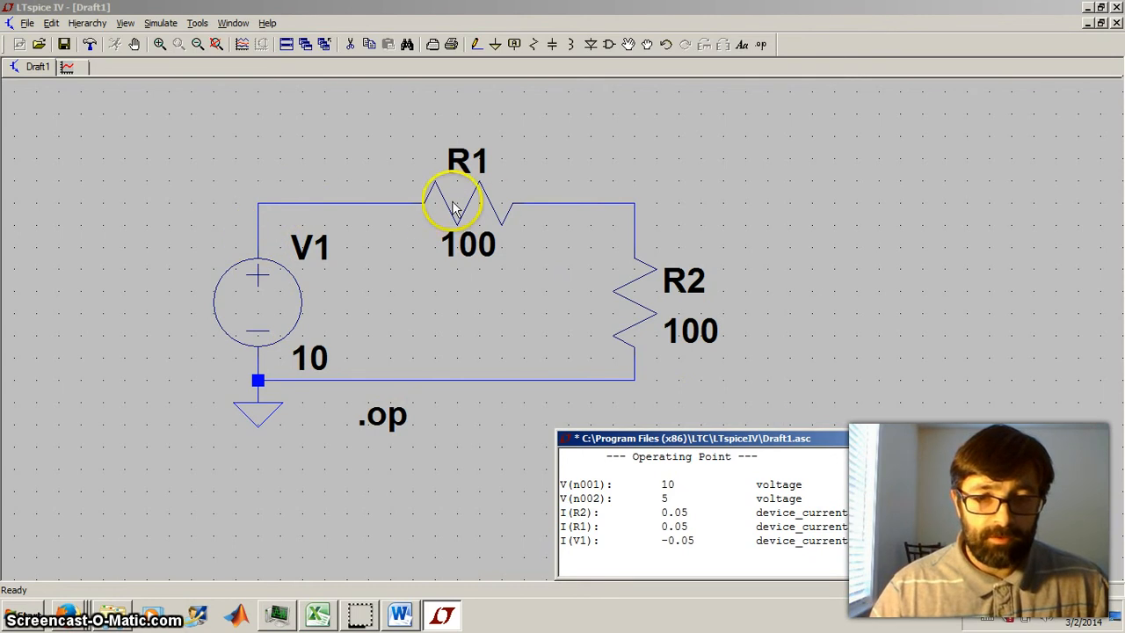
- Close the operating point results and check the voltage at the node between R1 and R2 and R2's current on the schematic
click(1116, 438)
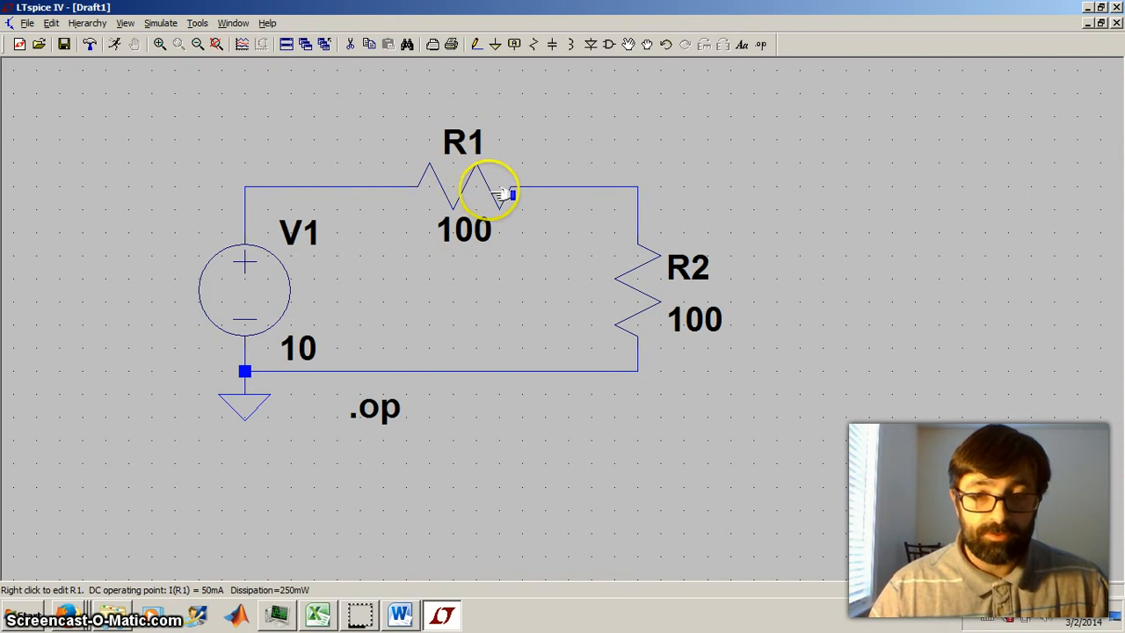
click(637, 188)
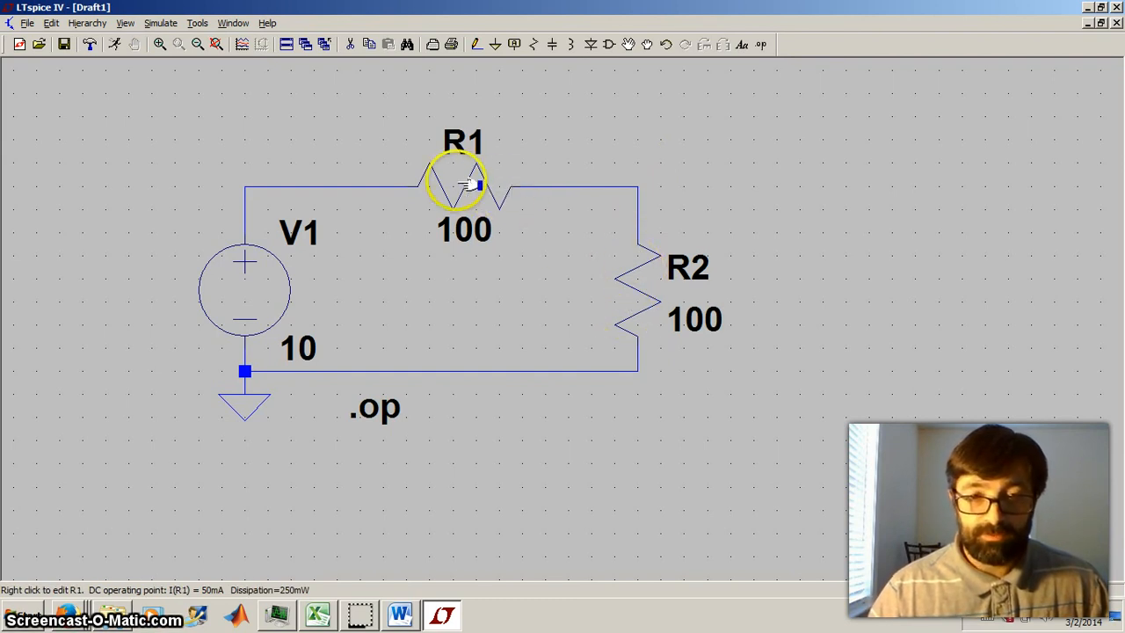
click(659, 276)
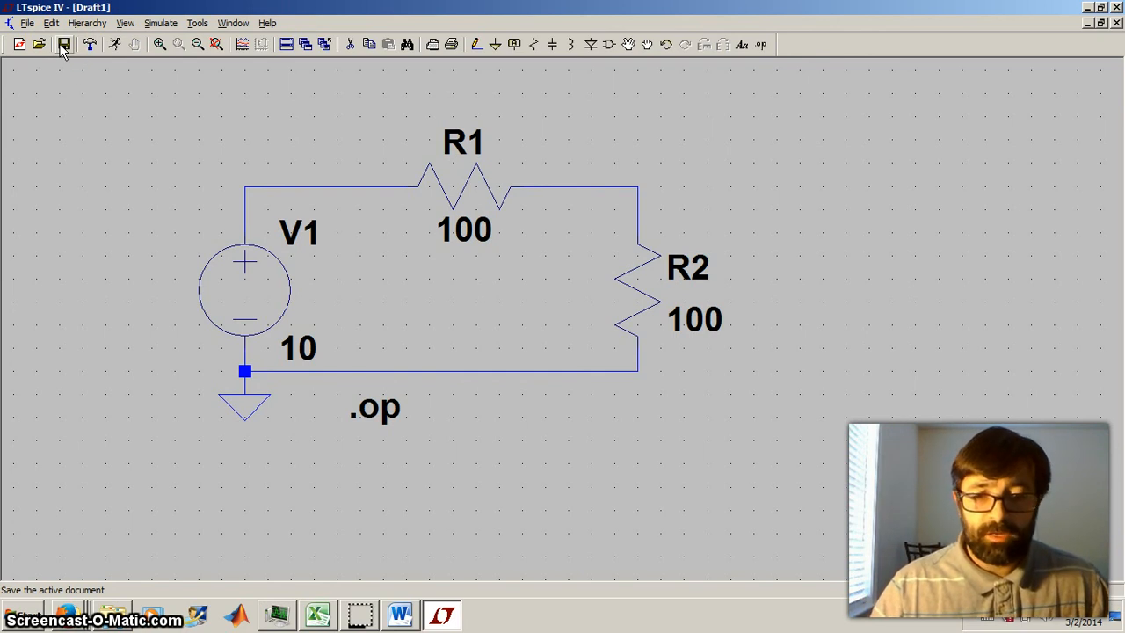
click(360, 615)
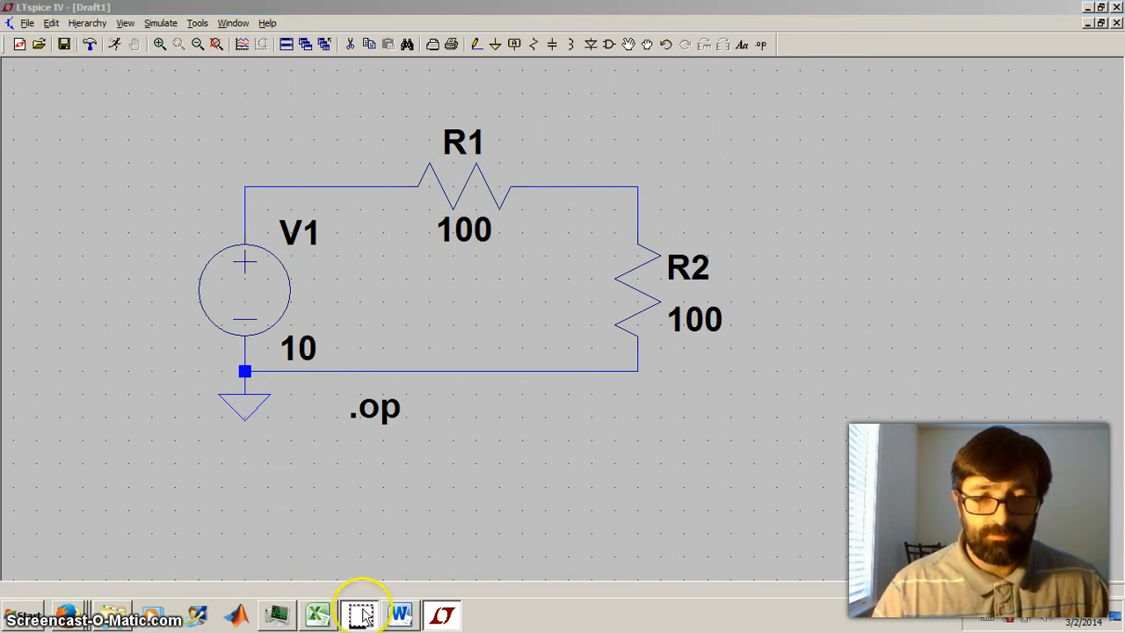